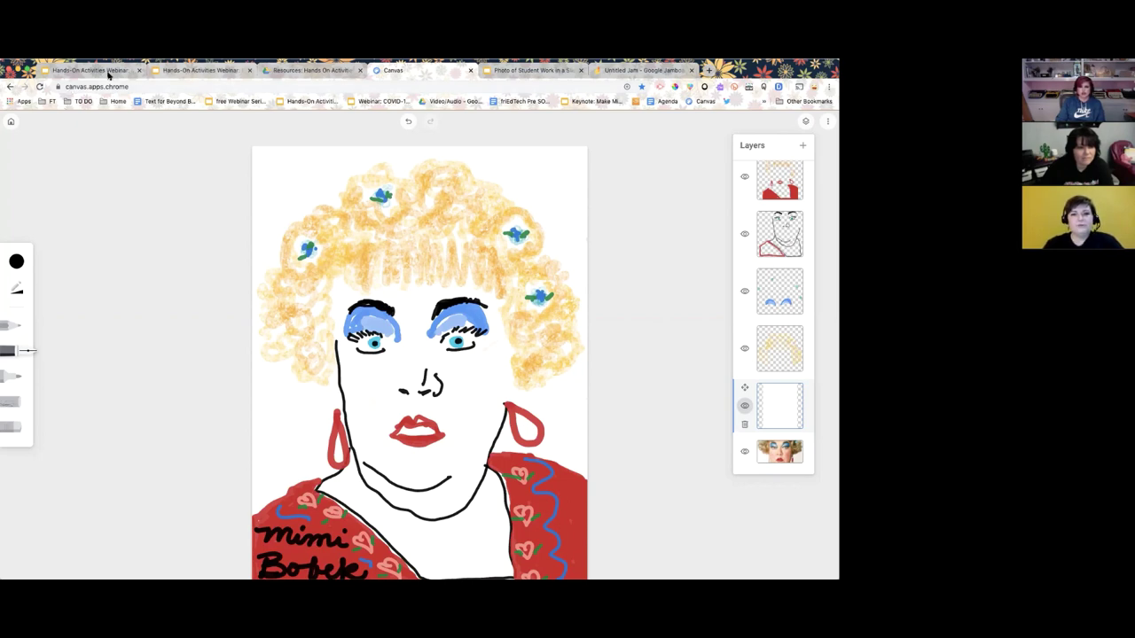
{"action": "left_click", "coordinate": [89, 70]}
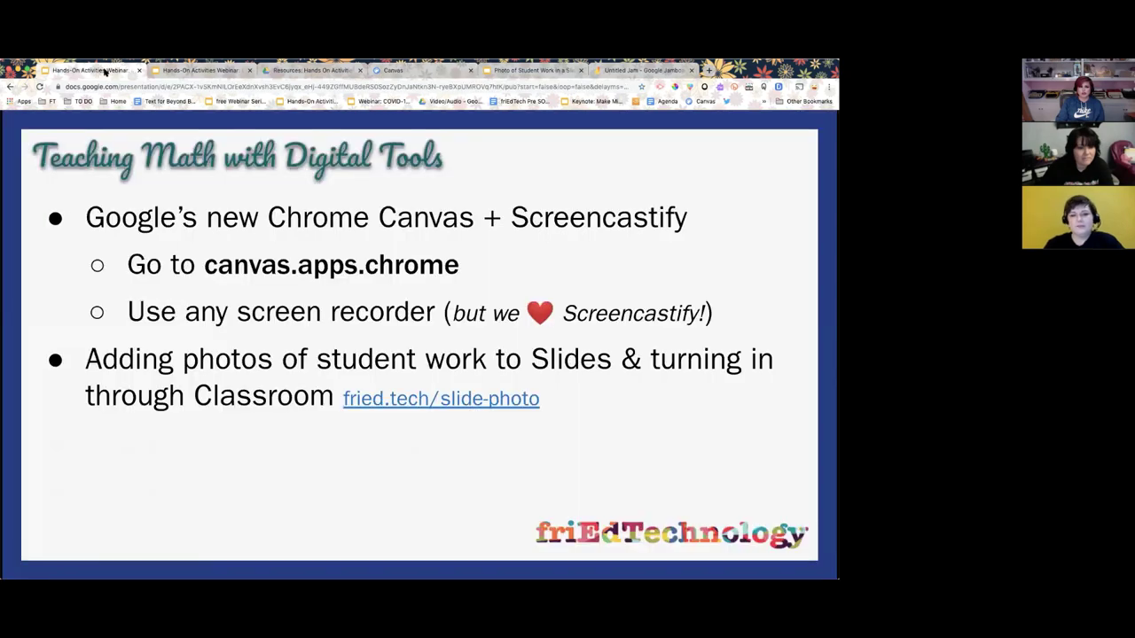
{"action": "left_click", "coordinate": [390, 70]}
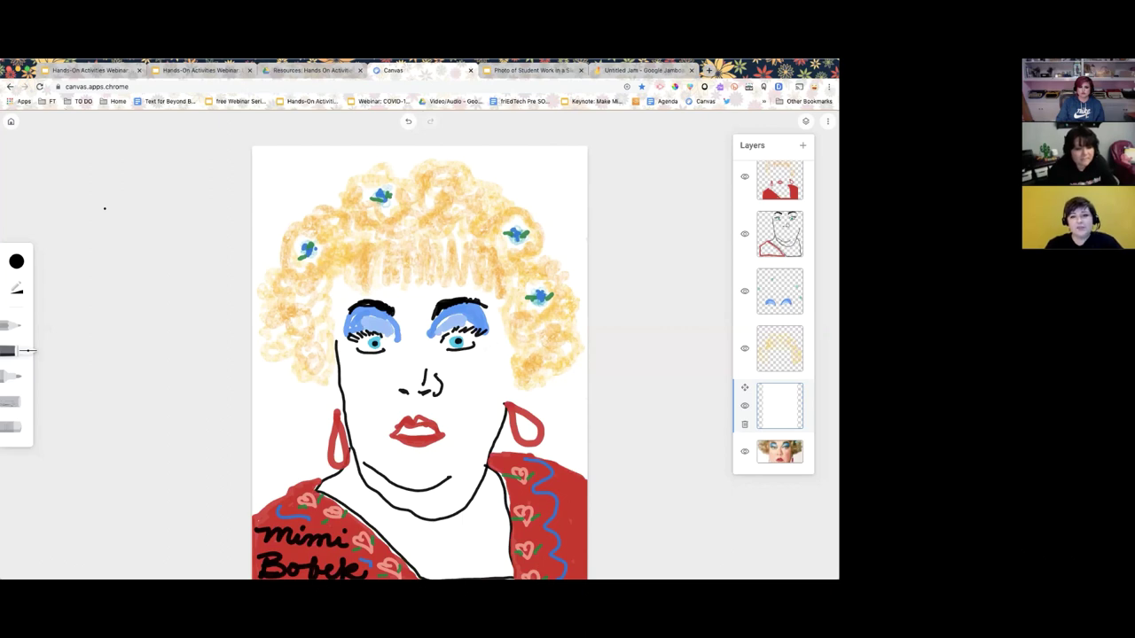
Select the marker, view its colour palette and the Layers panel, then go Home.
{"action": "left_click", "coordinate": [12, 325]}
{"action": "left_click", "coordinate": [17, 261]}
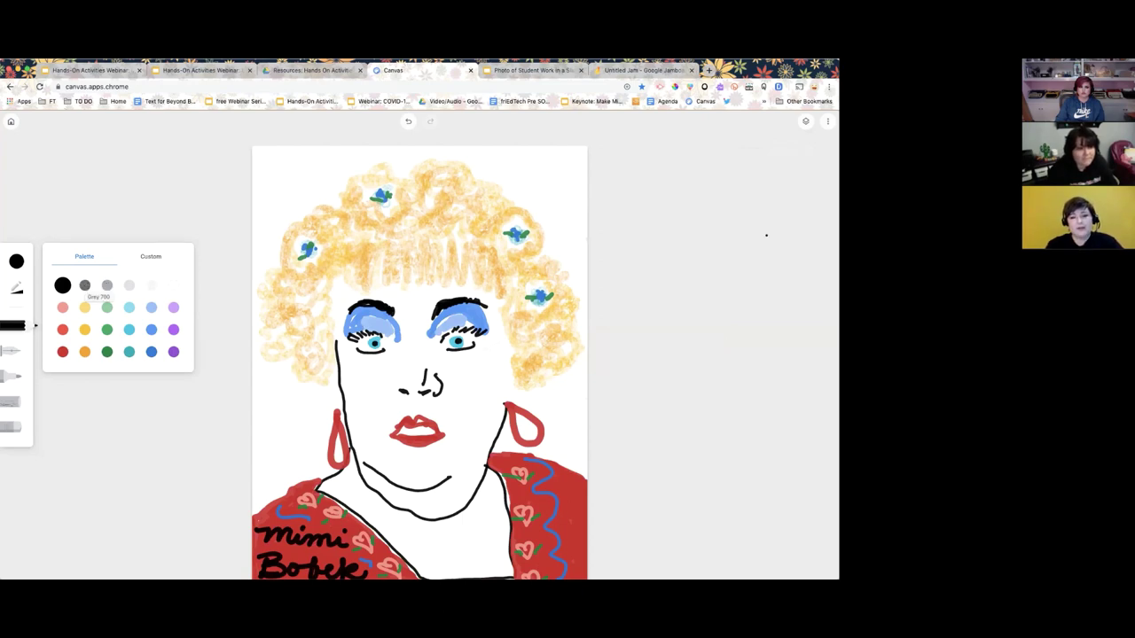
{"action": "left_click", "coordinate": [805, 121]}
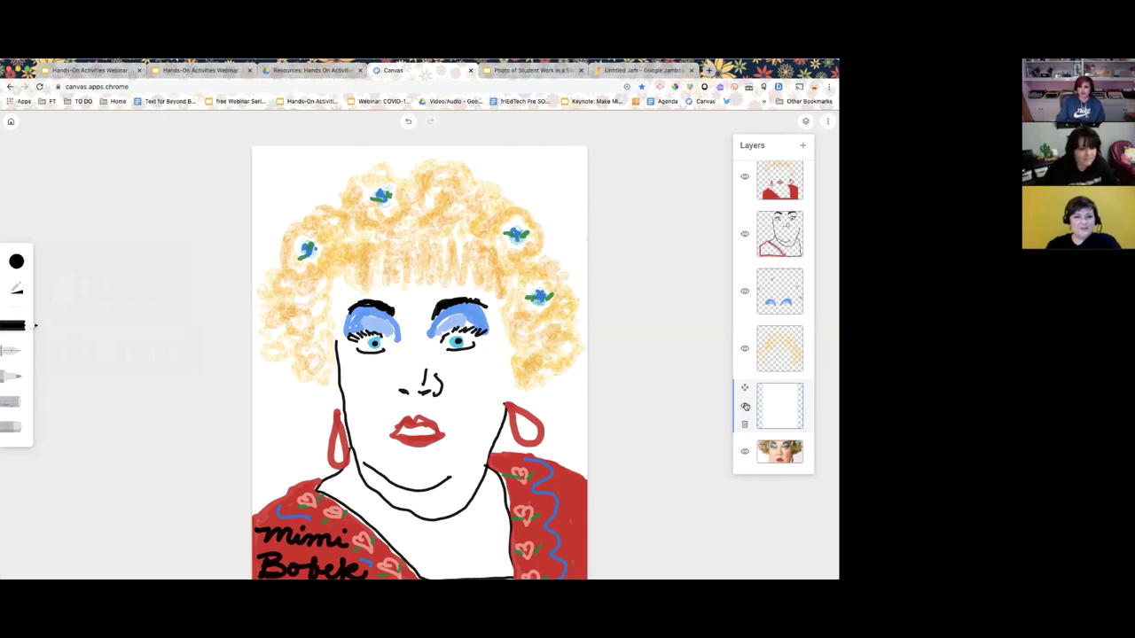
{"action": "scroll", "coordinate": [786, 349], "scroll_direction": "up", "scroll_amount": 2}
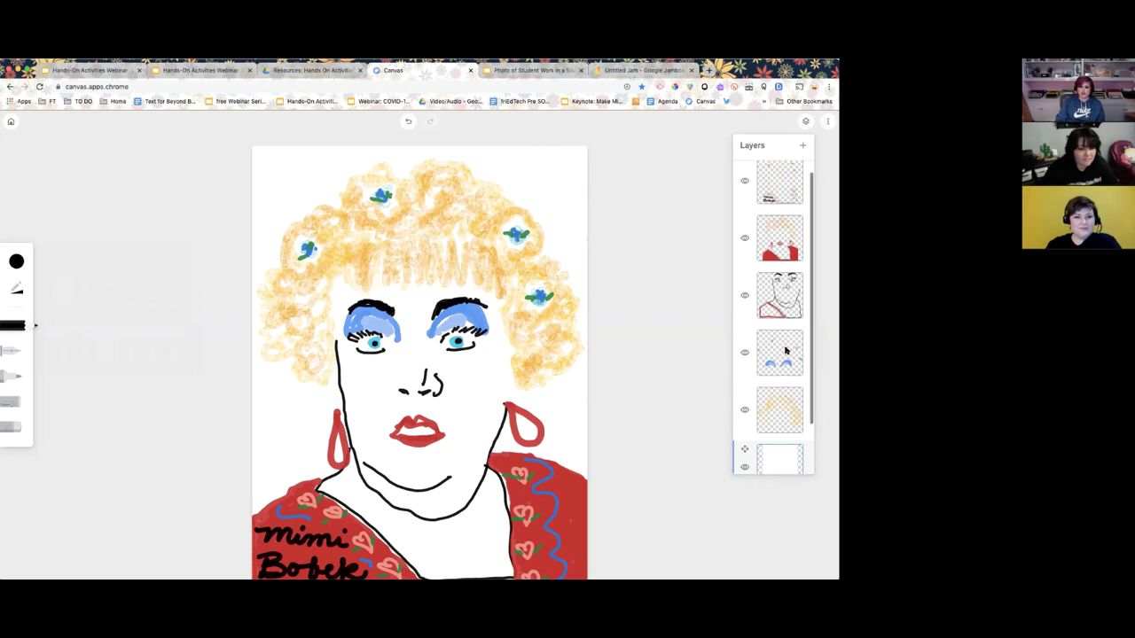
{"action": "scroll", "coordinate": [785, 352], "scroll_direction": "down", "scroll_amount": 2}
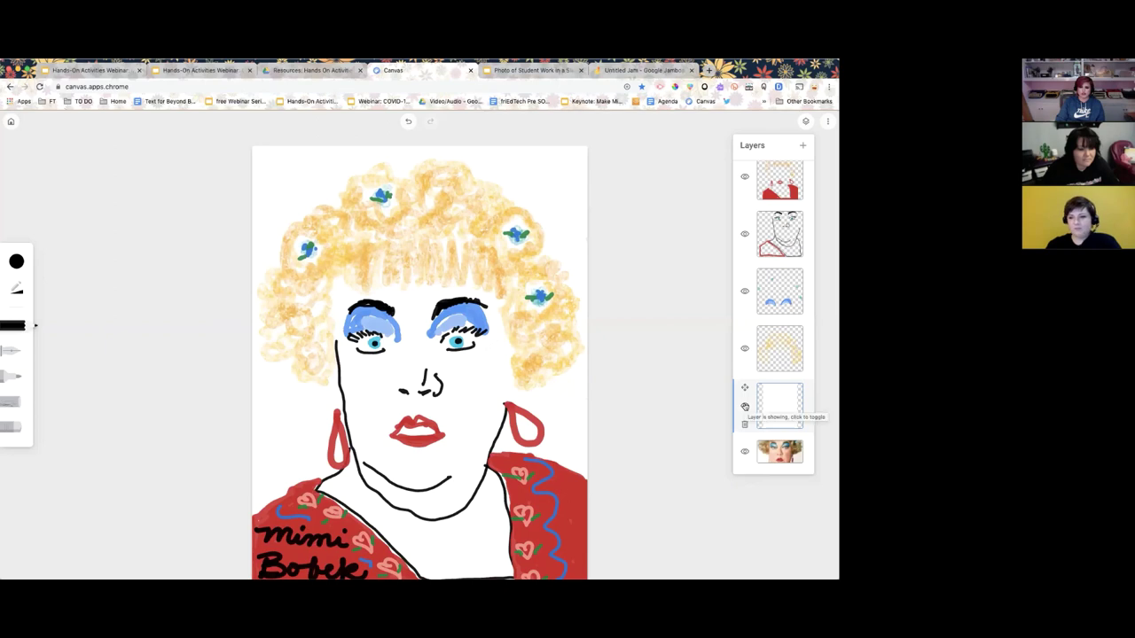
{"action": "left_click", "coordinate": [12, 123]}
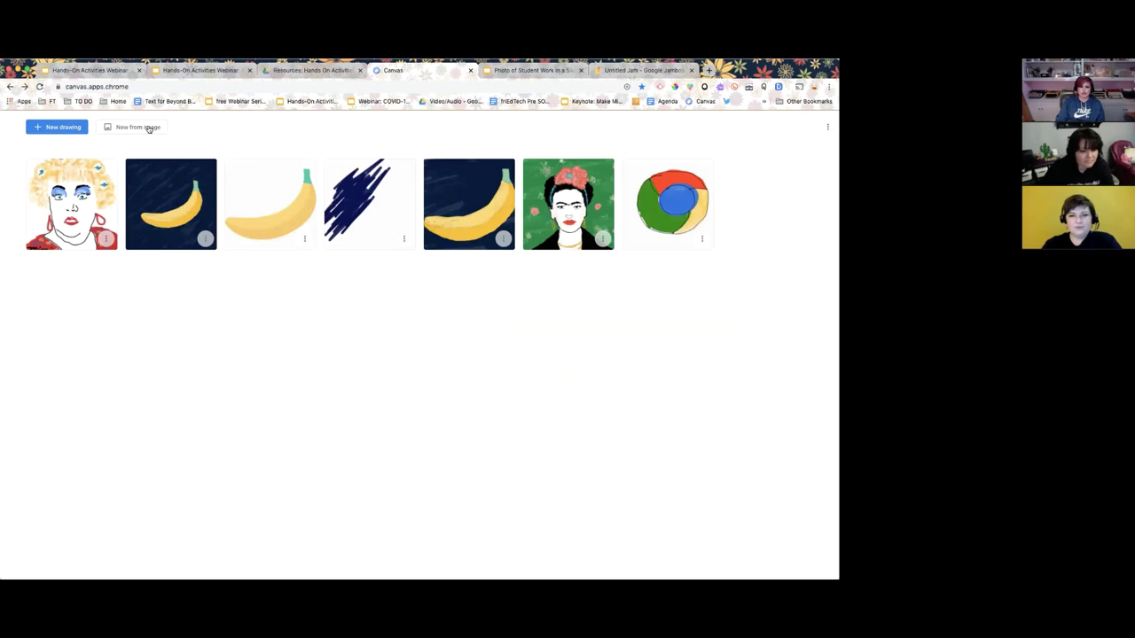
Reopen the cartoon portrait and show its Layers panel.
{"action": "left_click", "coordinate": [71, 182]}
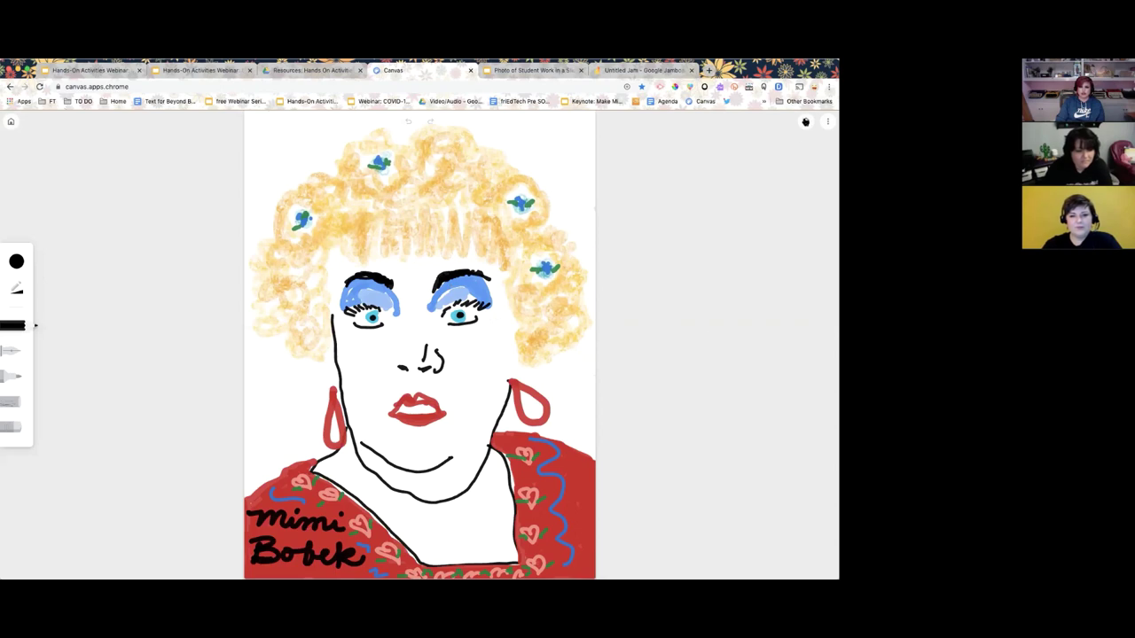
{"action": "left_click", "coordinate": [805, 121]}
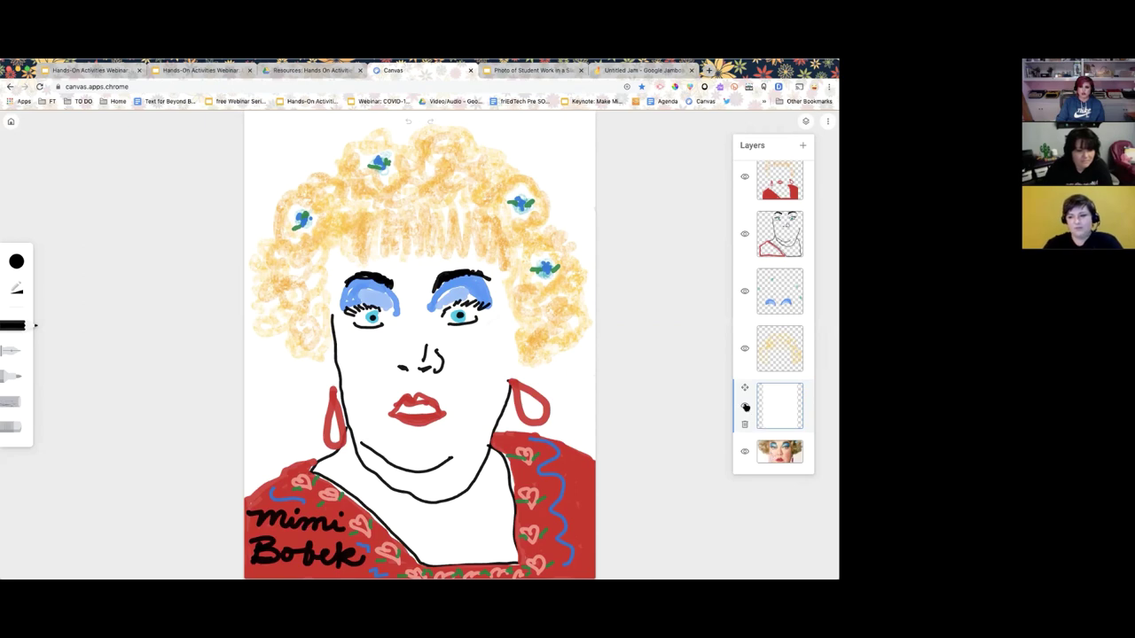
{"action": "scroll", "coordinate": [789, 204], "scroll_direction": "up", "scroll_amount": 2}
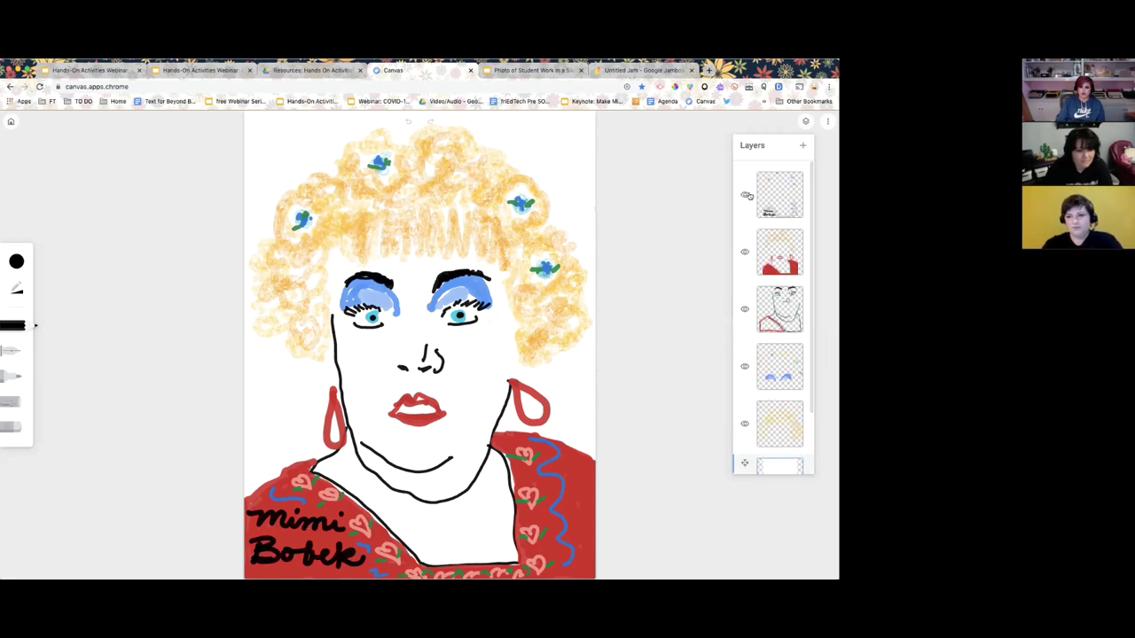
Hide the signature/hearts, sweater/lips, face outline, eyes and hair layers.
{"action": "left_click", "coordinate": [744, 195]}
{"action": "left_click", "coordinate": [745, 253]}
{"action": "left_click", "coordinate": [744, 308]}
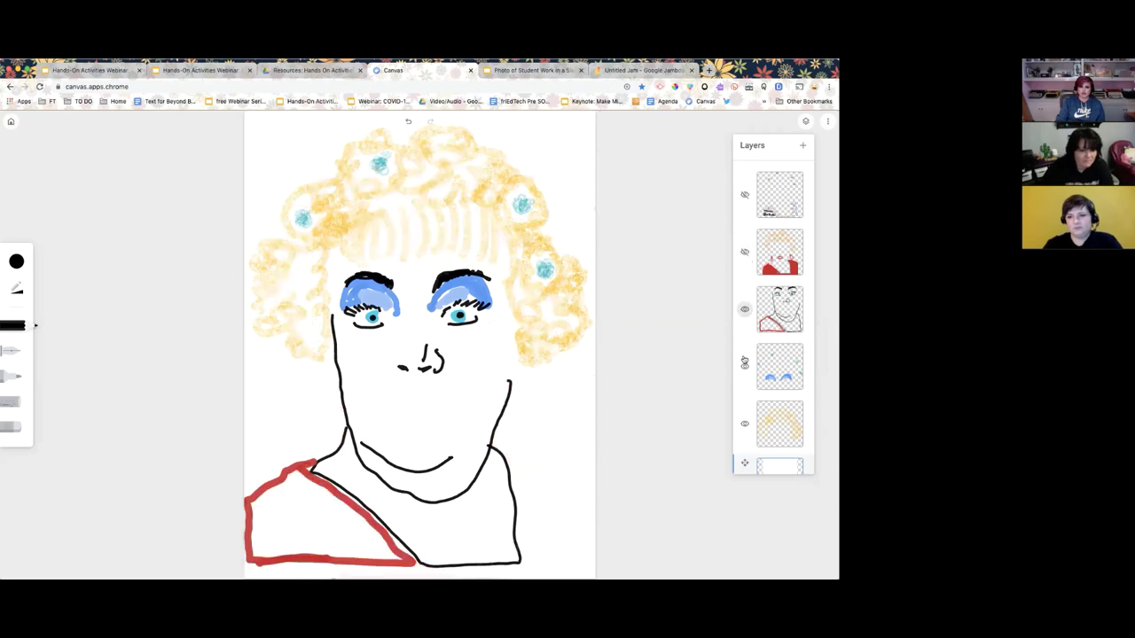
{"action": "left_click", "coordinate": [744, 365]}
{"action": "left_click", "coordinate": [745, 423]}
{"action": "scroll", "coordinate": [767, 394], "scroll_direction": "down", "scroll_amount": 2}
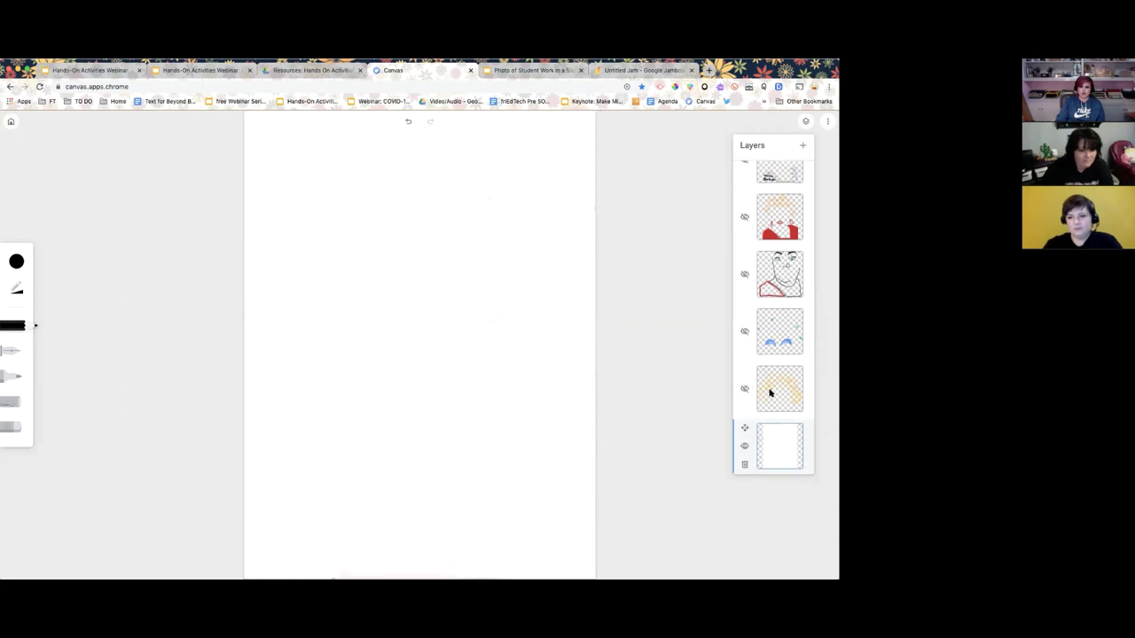
Hide the white layer to reveal the photo, and show the yellow hair strokes again.
{"action": "left_click", "coordinate": [745, 404]}
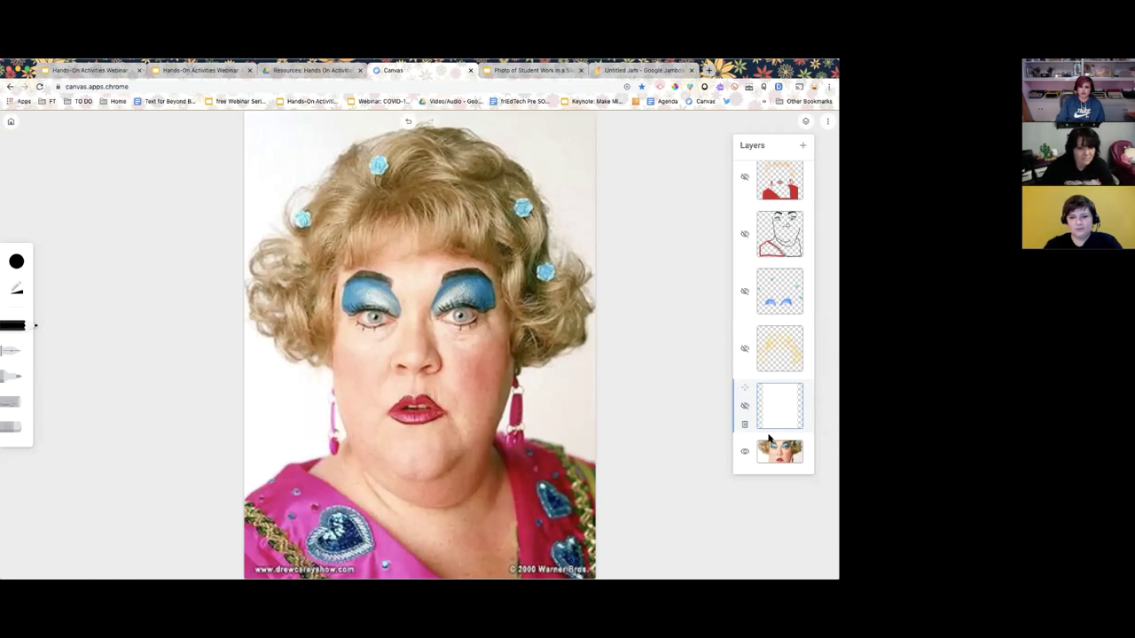
{"action": "left_click", "coordinate": [745, 349]}
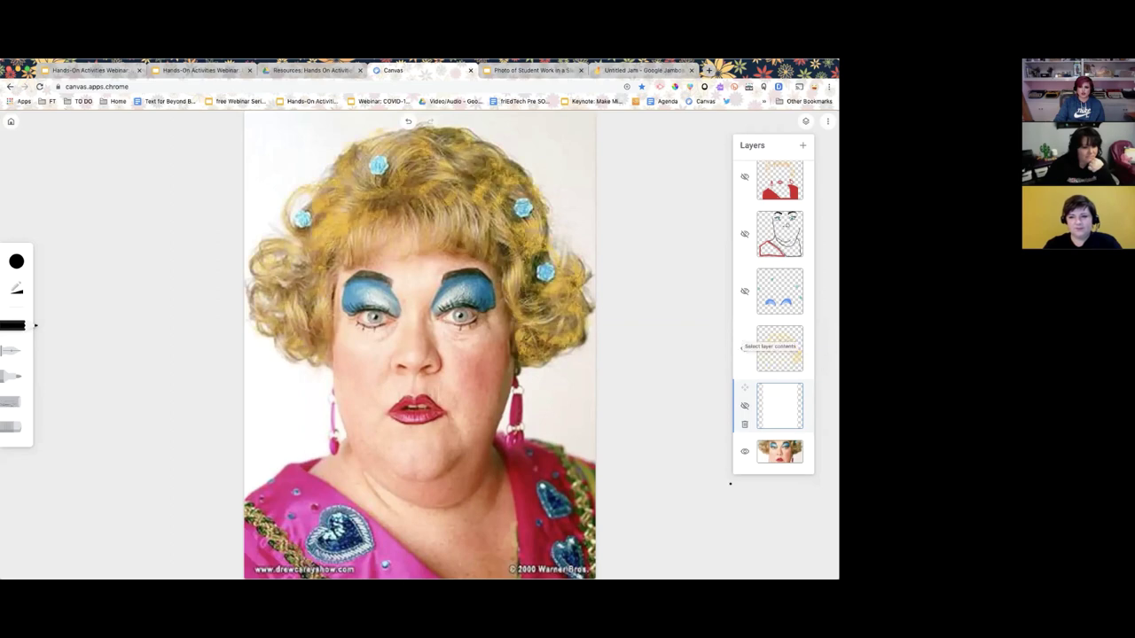
{"action": "left_click", "coordinate": [745, 452]}
{"action": "left_click", "coordinate": [745, 452]}
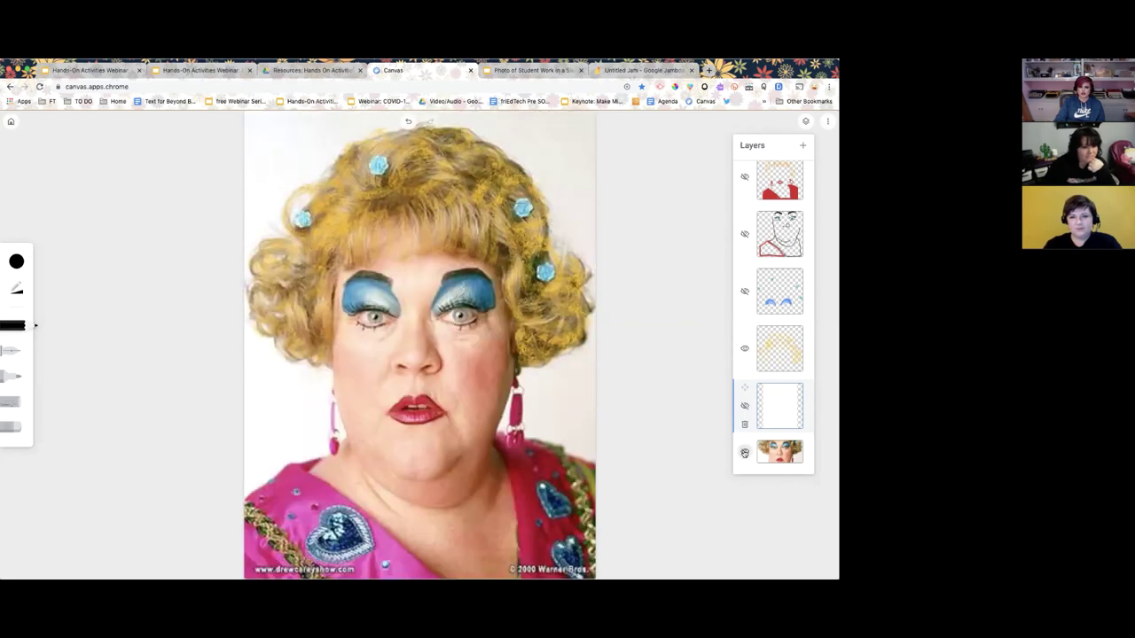
Show the eyeshadow, face outline, dress, signature layers, then the white layer.
{"action": "left_click", "coordinate": [745, 295]}
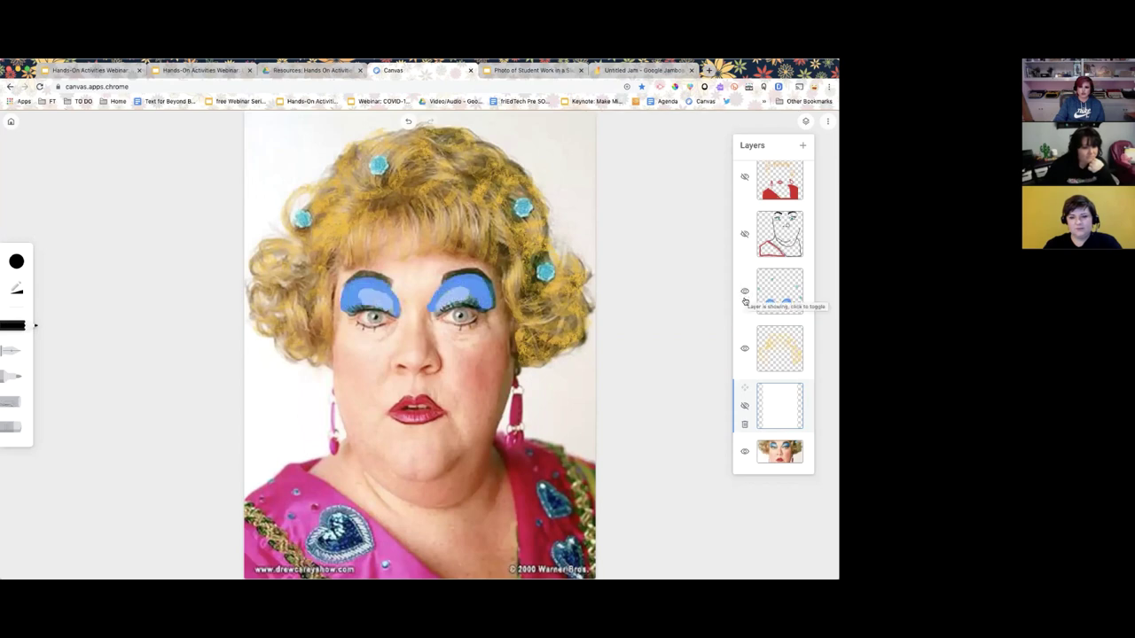
{"action": "left_click", "coordinate": [744, 235]}
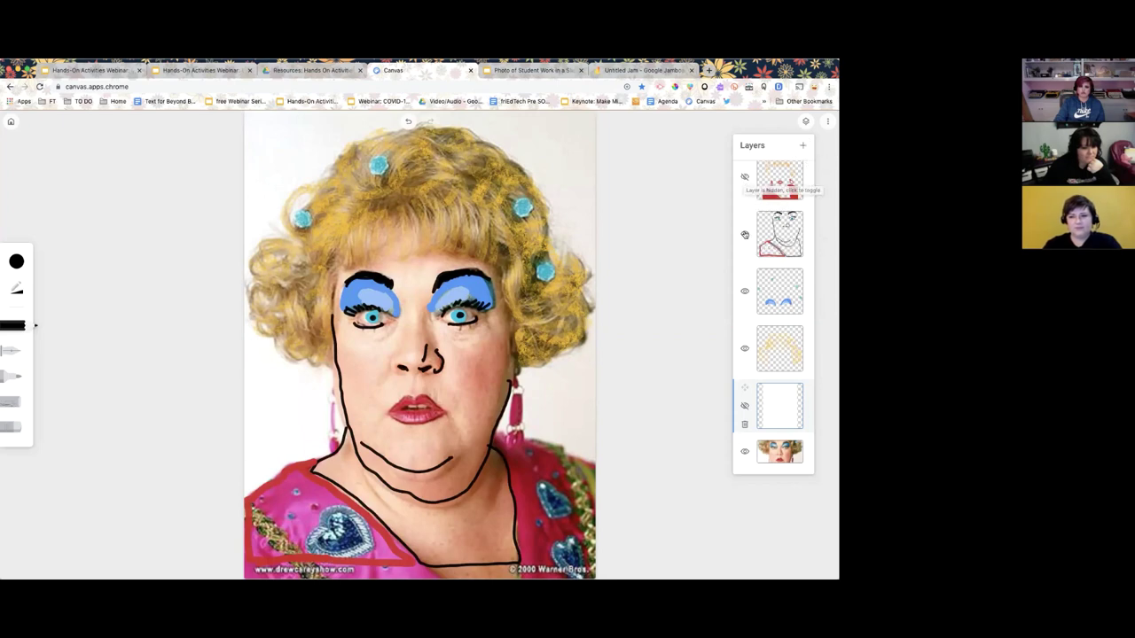
{"action": "left_click", "coordinate": [745, 177]}
{"action": "scroll", "coordinate": [750, 194], "scroll_direction": "up", "scroll_amount": 2}
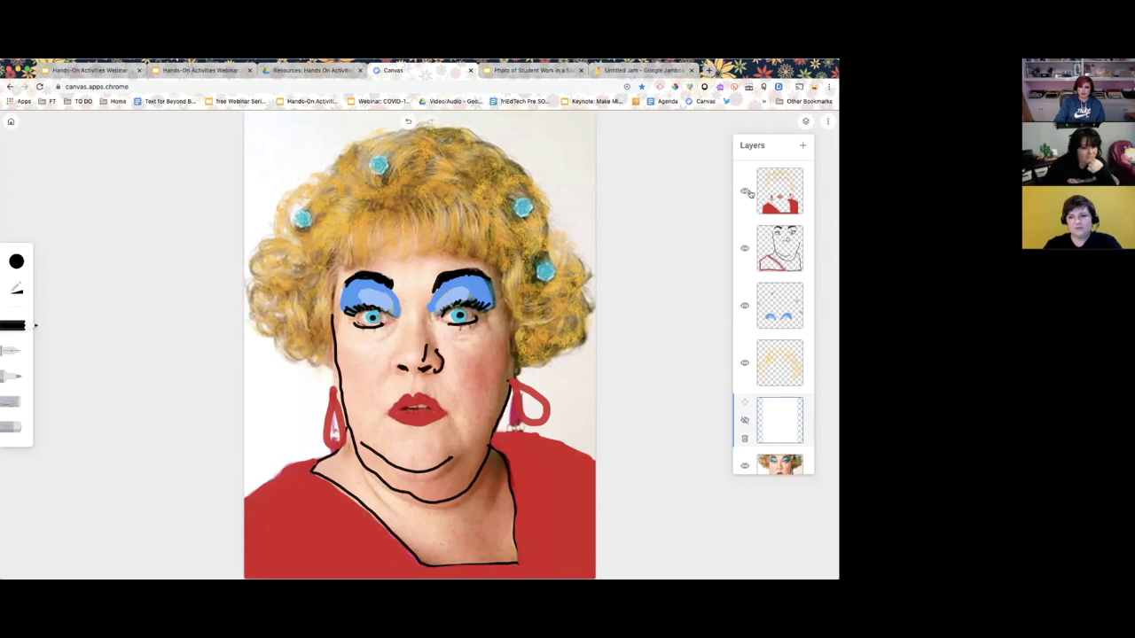
{"action": "left_click", "coordinate": [745, 195]}
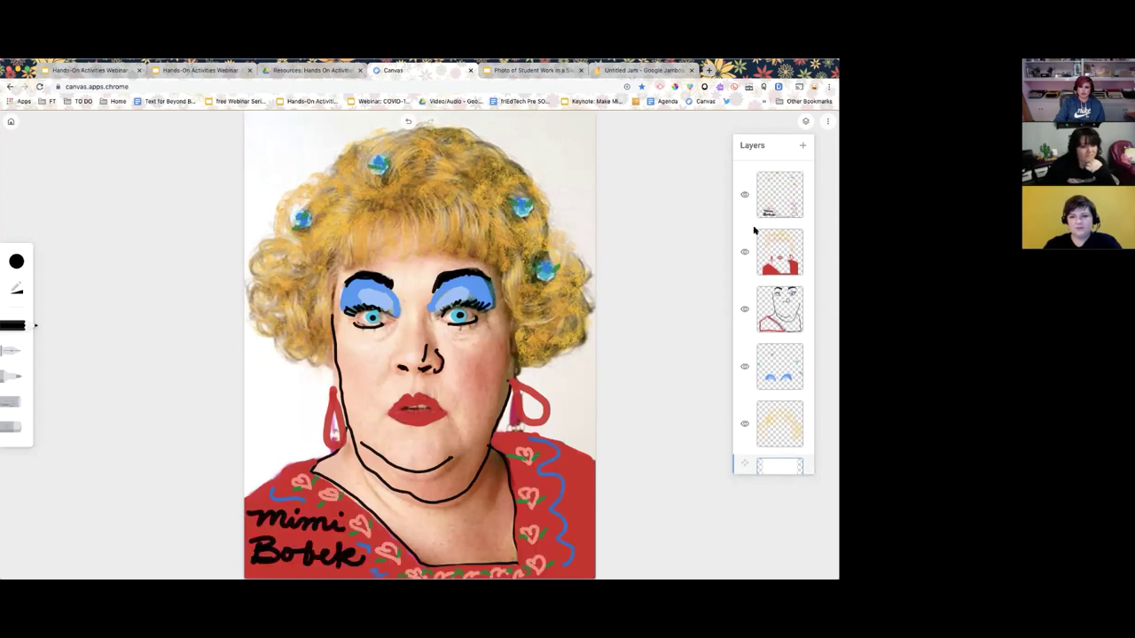
{"action": "scroll", "coordinate": [777, 397], "scroll_direction": "down", "scroll_amount": 1}
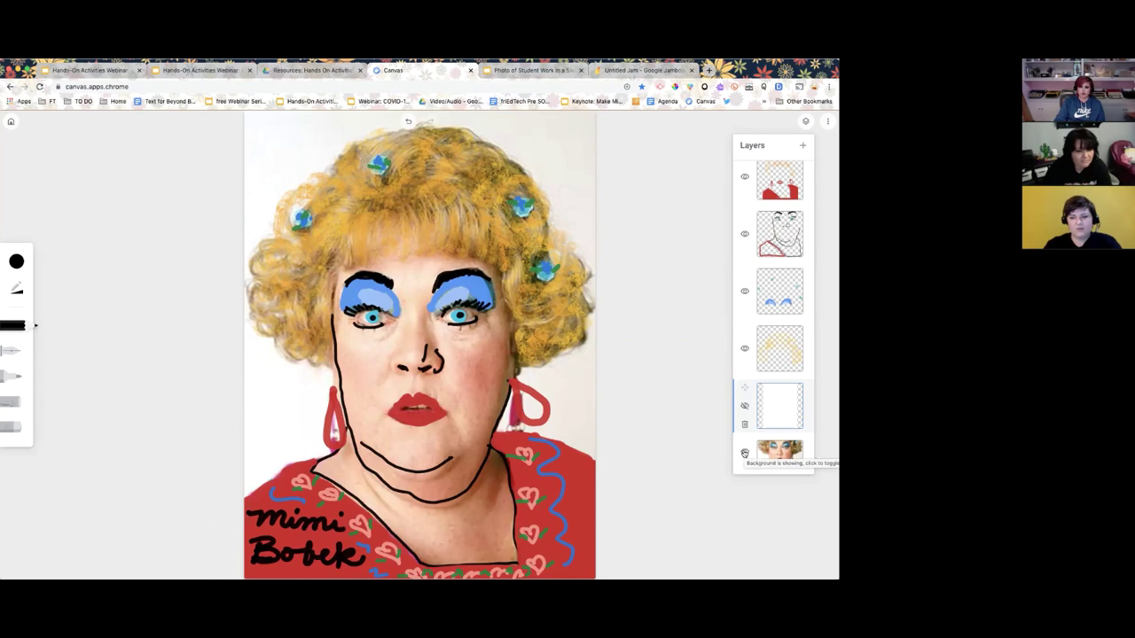
{"action": "left_click", "coordinate": [745, 405]}
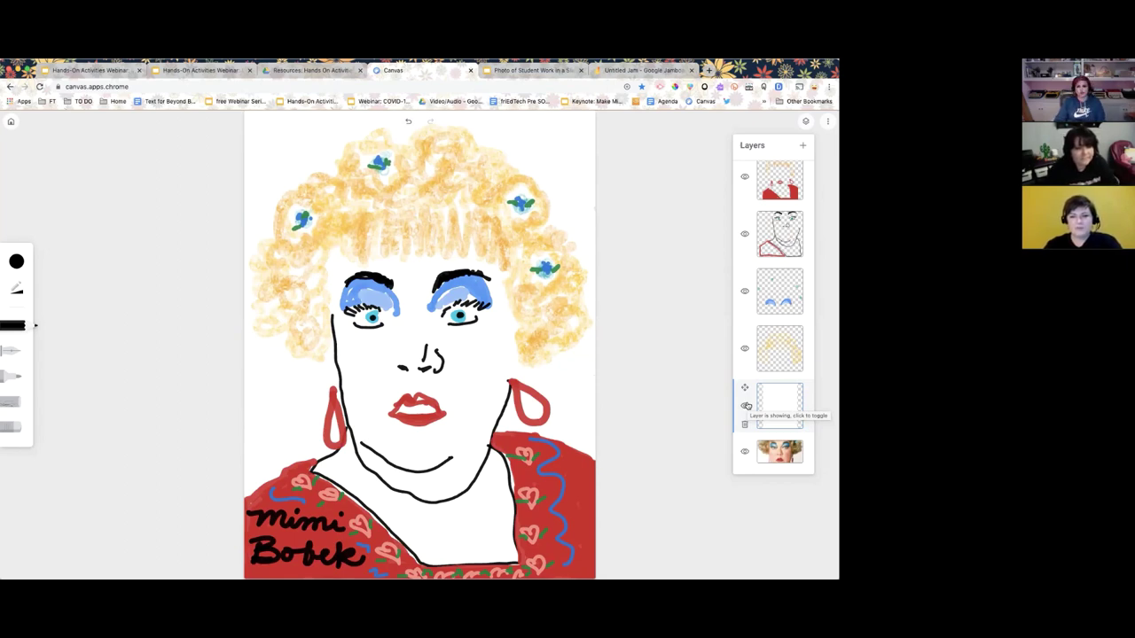
Try other drawing tools and view the pen's size and opacity settings.
{"action": "left_click", "coordinate": [25, 351]}
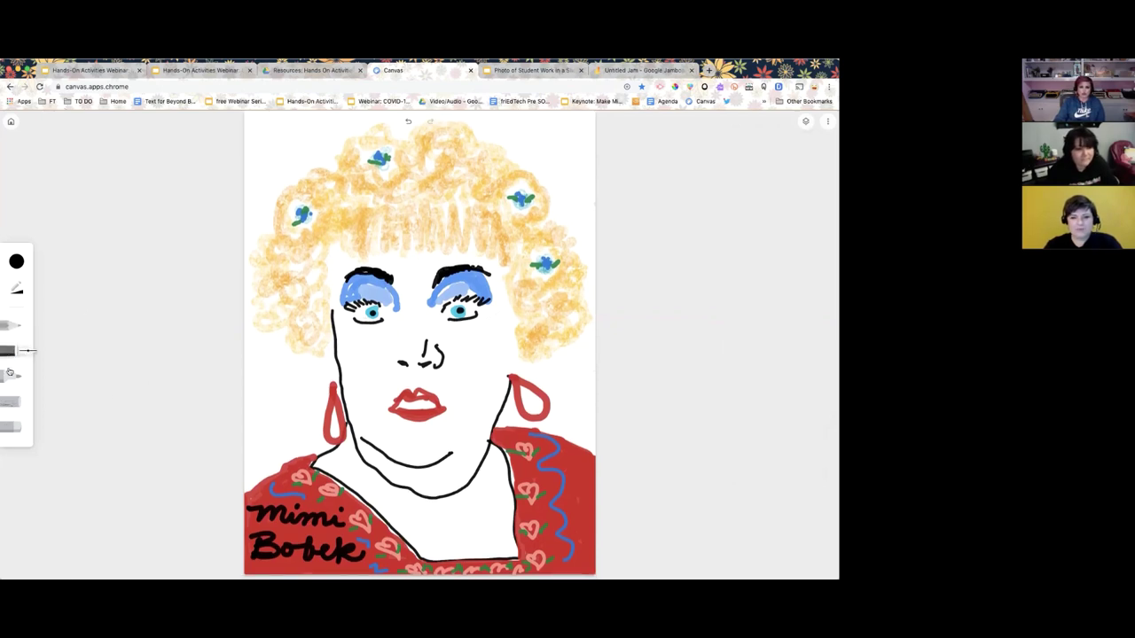
{"action": "left_click", "coordinate": [11, 376]}
{"action": "left_click", "coordinate": [11, 291]}
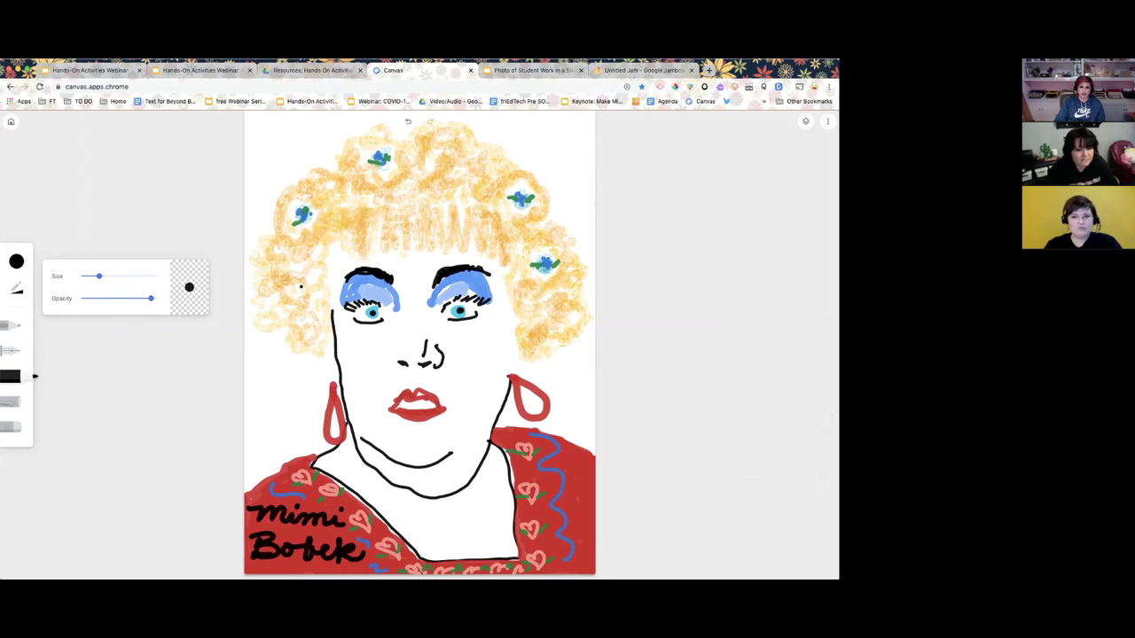
{"action": "left_click", "coordinate": [21, 401]}
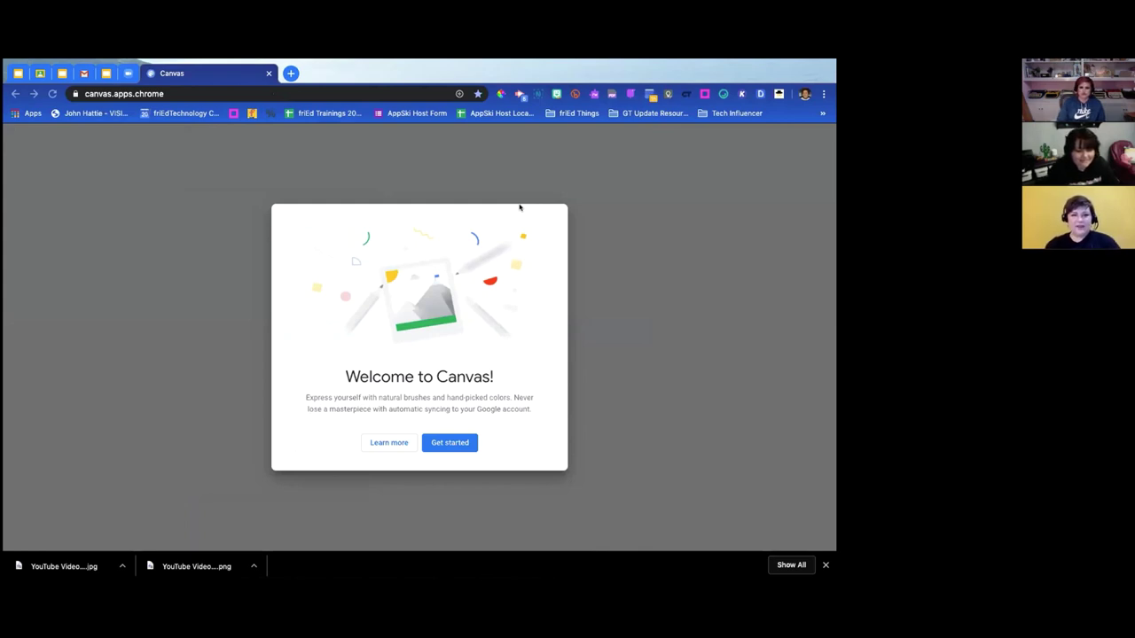
Get started with Canvas and sign in with a Google account.
{"action": "left_click", "coordinate": [452, 443]}
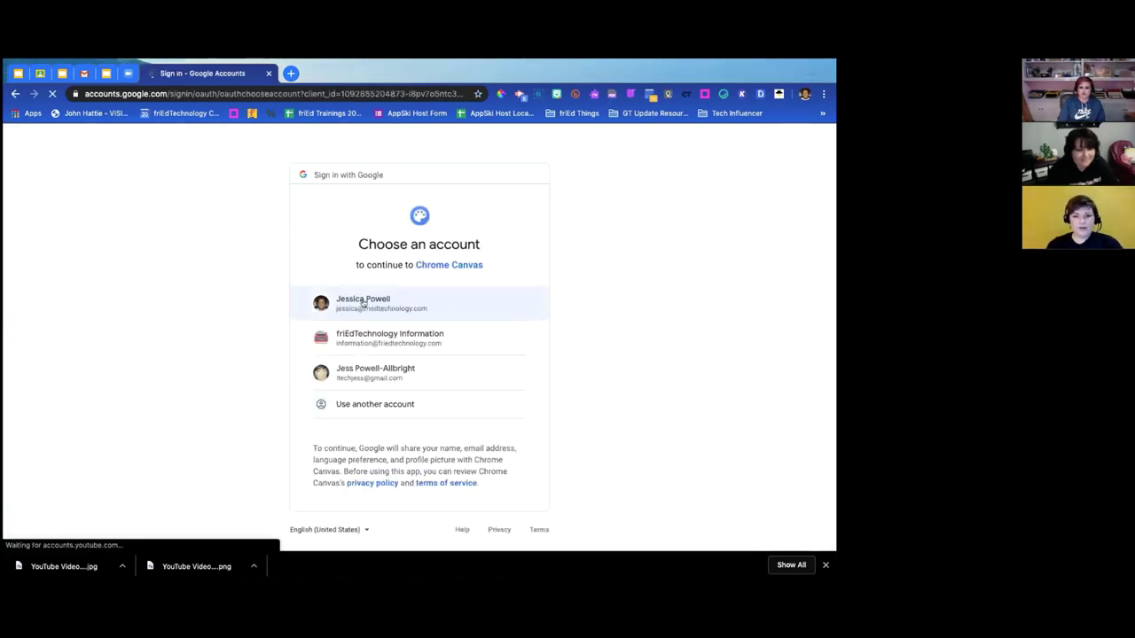
{"action": "left_click", "coordinate": [502, 322]}
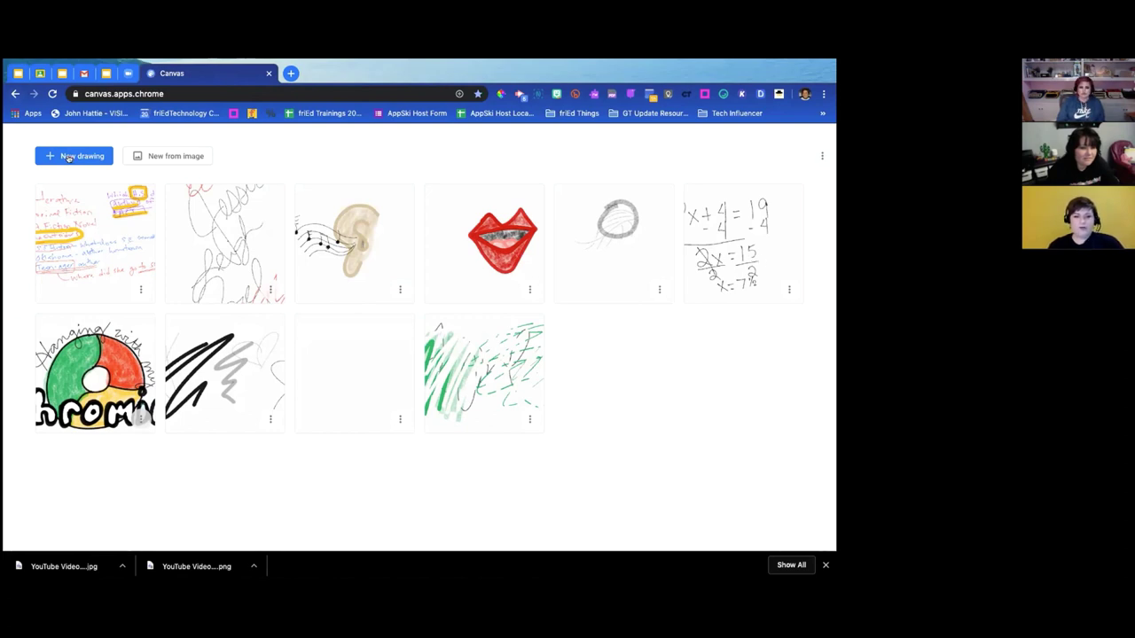
Create a new blank drawing from the Canvas gallery.
{"action": "left_click", "coordinate": [79, 155]}
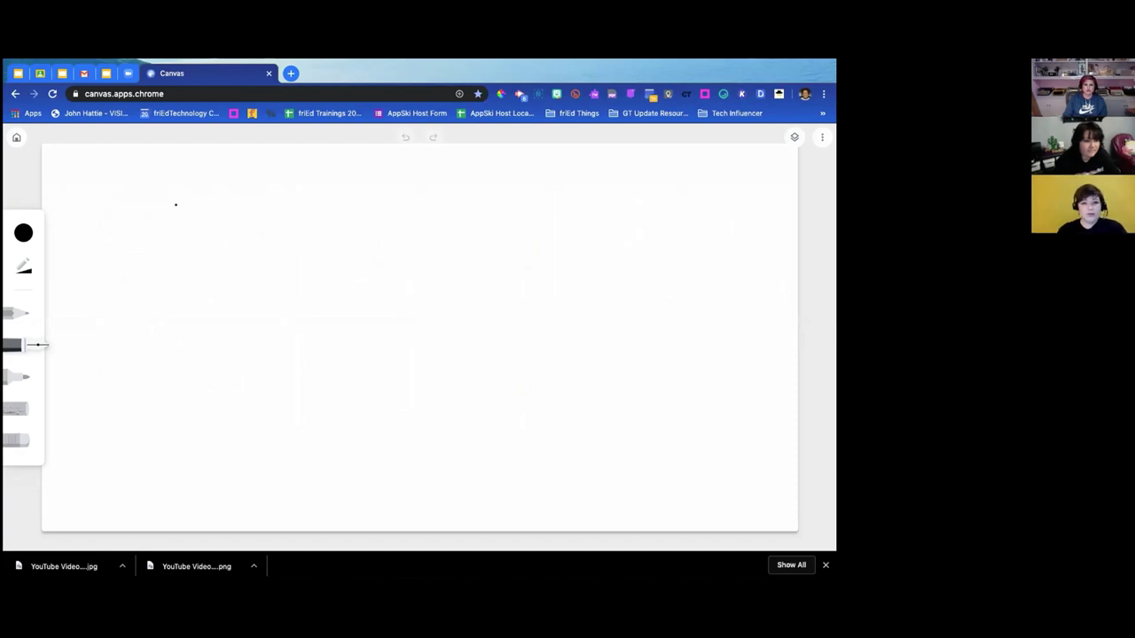
With the black marker, write '4x+' across the upper canvas.
{"action": "left_click", "coordinate": [27, 378]}
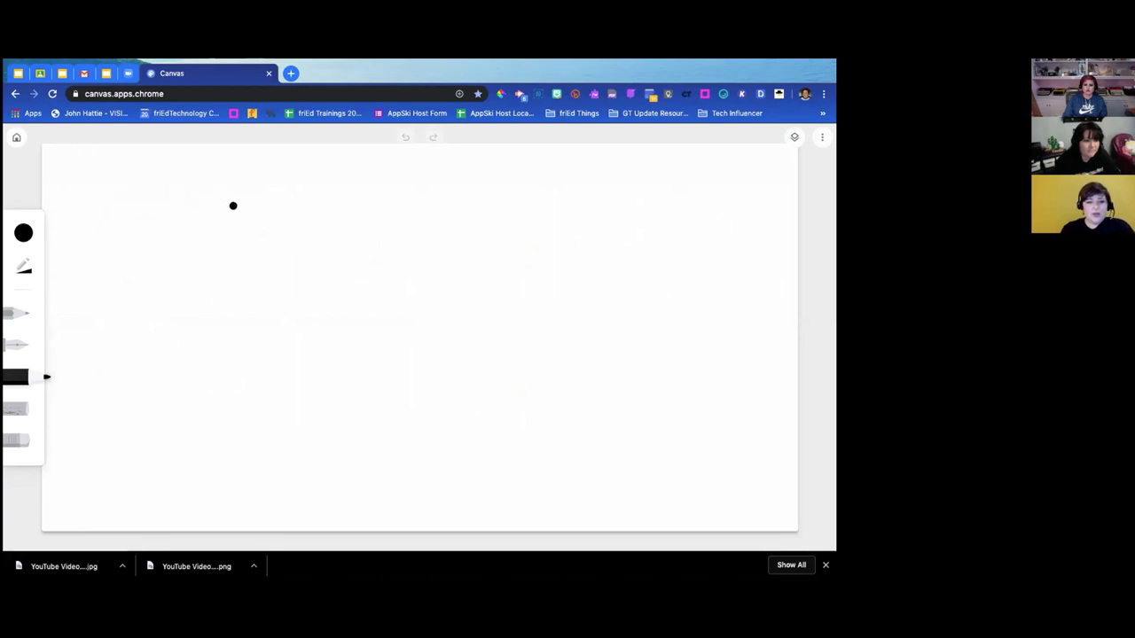
{"action": "mouse_move", "coordinate": [233, 206]}
{"action": "left_mouse_down"}
{"action": "mouse_move", "coordinate": [187, 287]}
{"action": "mouse_move", "coordinate": [243, 274]}
{"action": "left_mouse_up"}
{"action": "left_click_drag", "start_coordinate": [236, 208], "coordinate": [239, 337]}
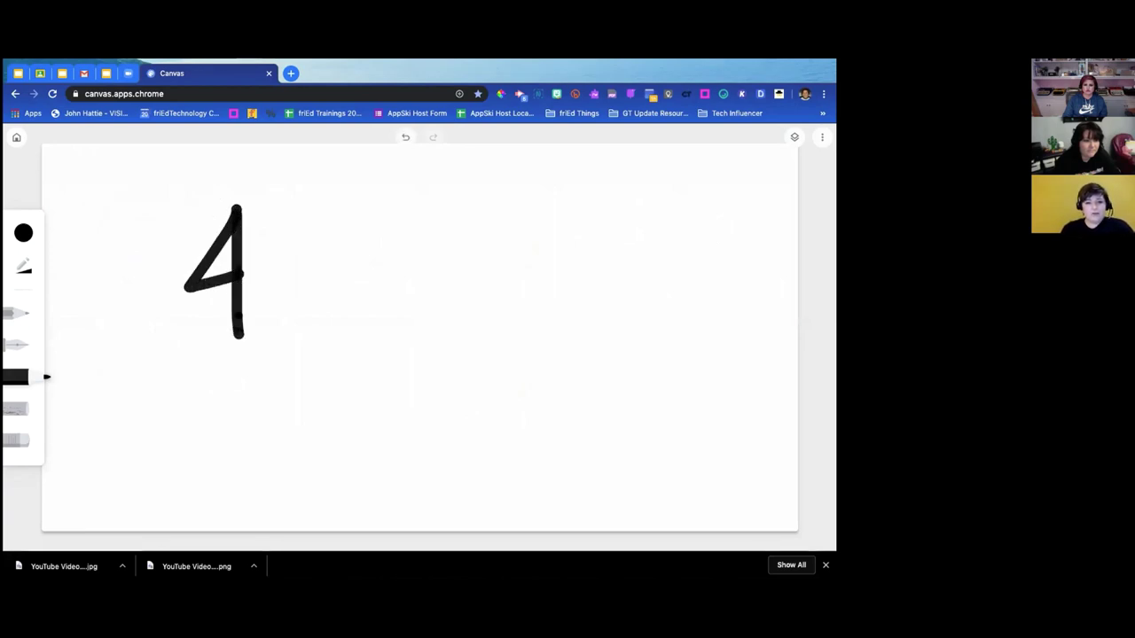
{"action": "left_click_drag", "start_coordinate": [266, 254], "coordinate": [323, 297]}
{"action": "left_click_drag", "start_coordinate": [311, 240], "coordinate": [317, 296]}
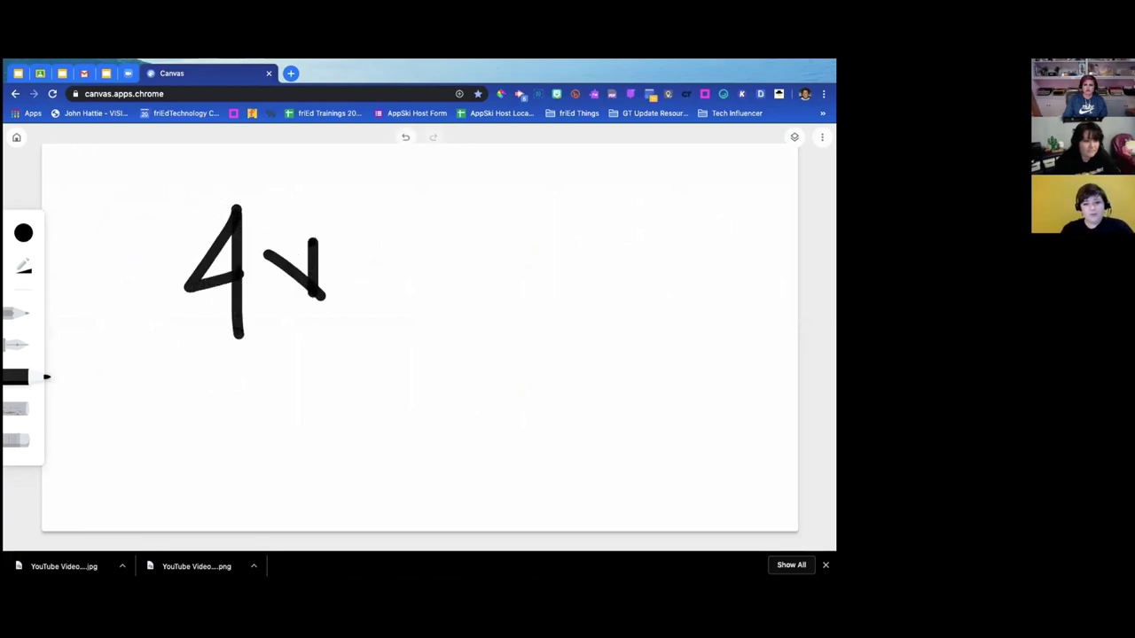
{"action": "left_click_drag", "start_coordinate": [314, 238], "coordinate": [286, 318]}
{"action": "left_click_drag", "start_coordinate": [340, 282], "coordinate": [409, 280]}
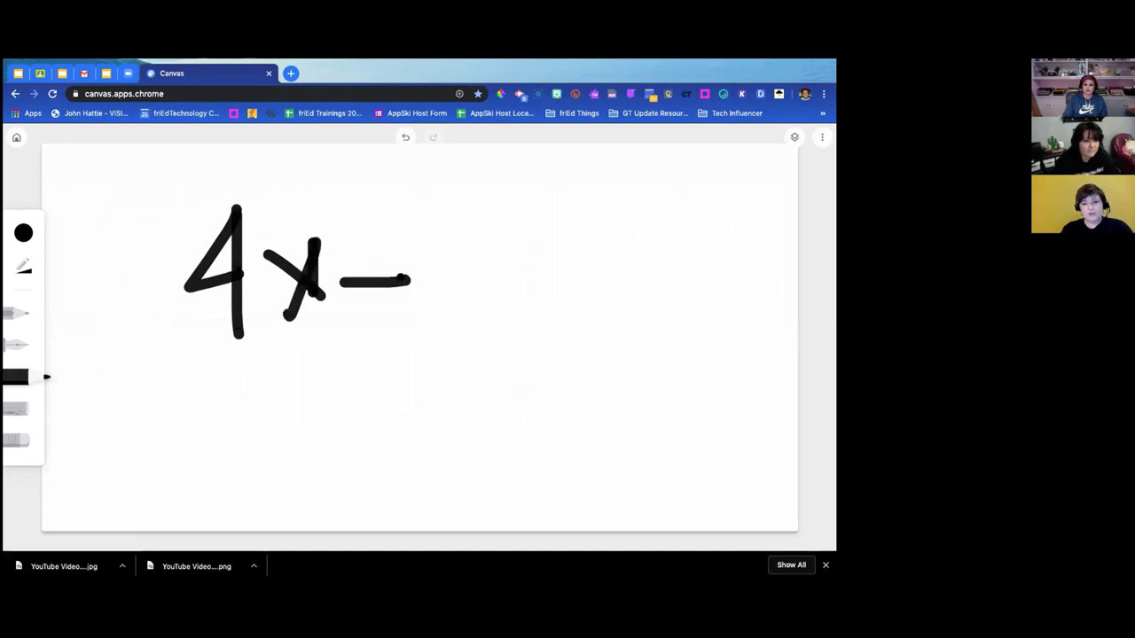
{"action": "left_click_drag", "start_coordinate": [372, 241], "coordinate": [373, 328]}
Write '3=16' after it and retrace the x with a longer stroke.
{"action": "mouse_move", "coordinate": [415, 241]}
{"action": "left_mouse_down"}
{"action": "mouse_move", "coordinate": [425, 241]}
{"action": "mouse_move", "coordinate": [427, 325]}
{"action": "left_mouse_up"}
{"action": "left_click_drag", "start_coordinate": [488, 247], "coordinate": [548, 247]}
{"action": "left_click_drag", "start_coordinate": [501, 260], "coordinate": [555, 254]}
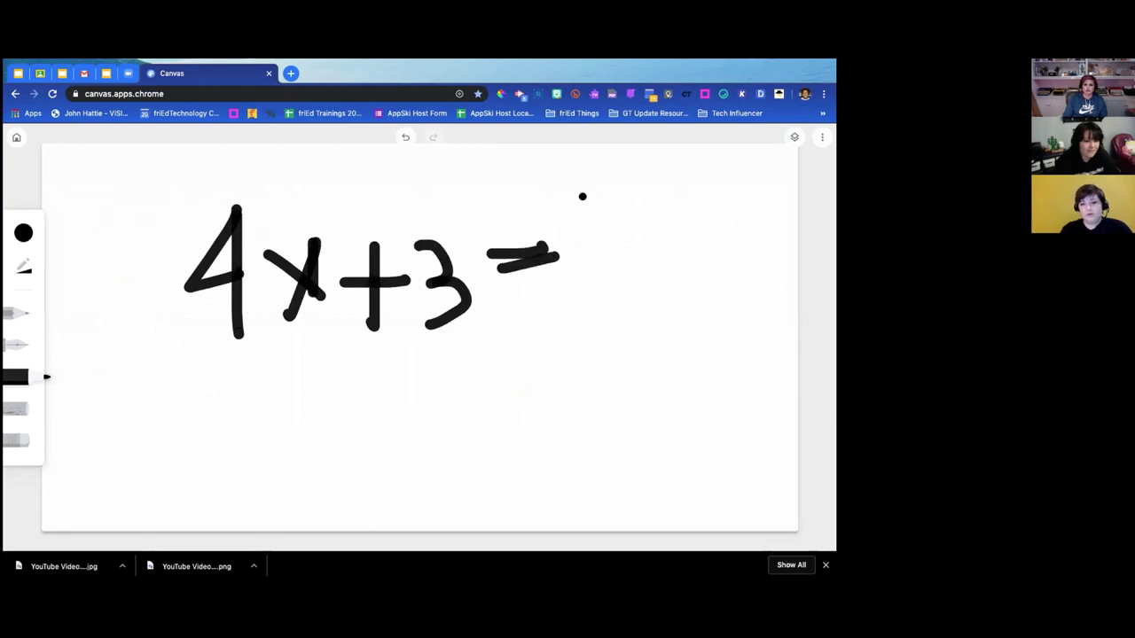
{"action": "left_click_drag", "start_coordinate": [583, 197], "coordinate": [585, 303]}
{"action": "mouse_move", "coordinate": [624, 192]}
{"action": "left_mouse_down"}
{"action": "mouse_move", "coordinate": [648, 268]}
{"action": "mouse_move", "coordinate": [637, 235]}
{"action": "mouse_move", "coordinate": [633, 259]}
{"action": "left_mouse_up"}
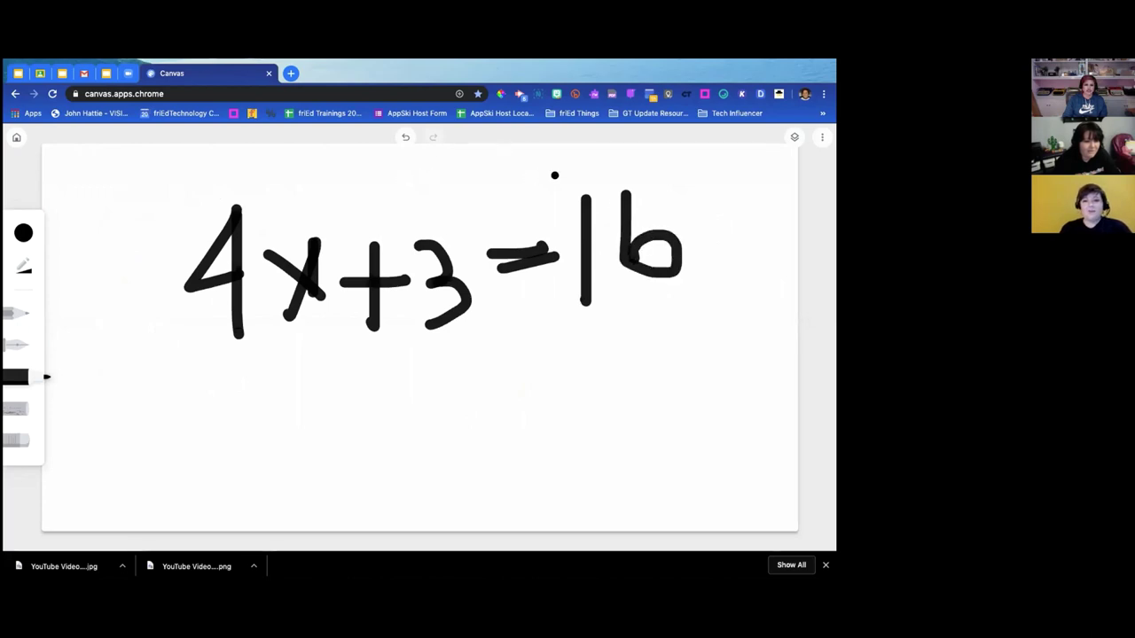
{"action": "mouse_move", "coordinate": [271, 261]}
{"action": "left_mouse_down"}
{"action": "mouse_move", "coordinate": [350, 319]}
{"action": "mouse_move", "coordinate": [288, 337]}
{"action": "left_mouse_up"}
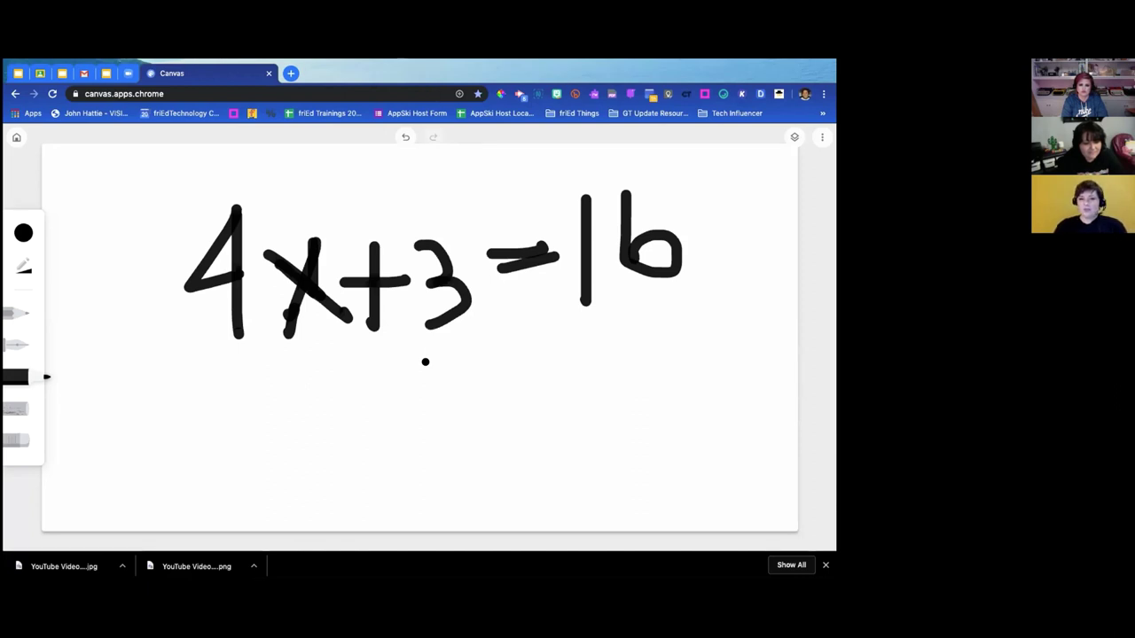
Start a Screencastify Browser Tab recording with the microphone on.
{"action": "left_click", "coordinate": [519, 95]}
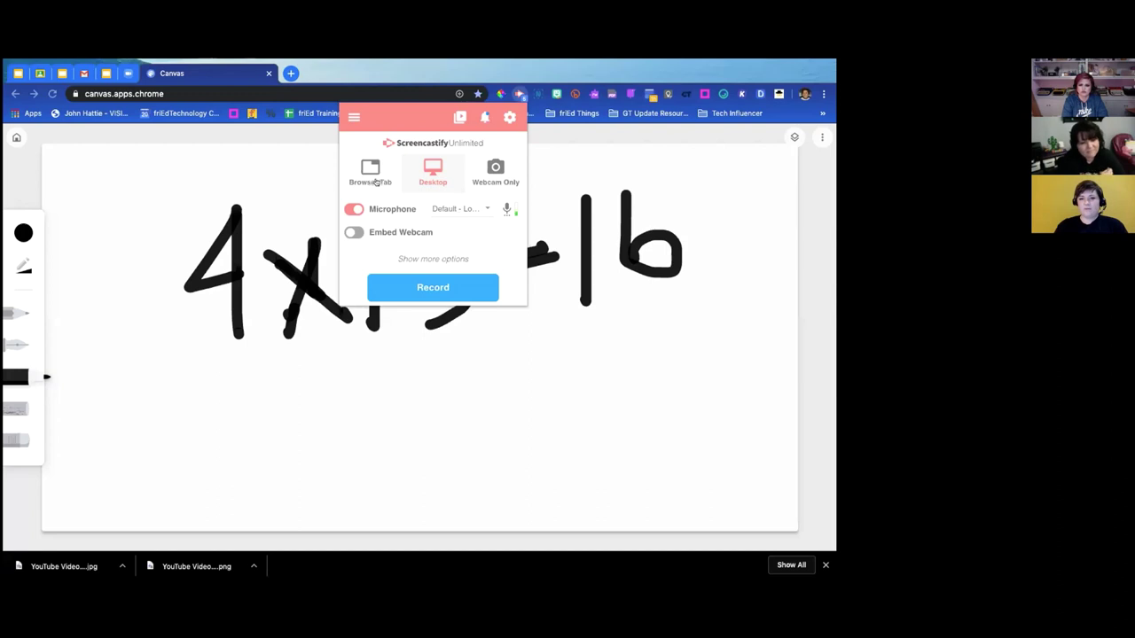
{"action": "left_click", "coordinate": [375, 181]}
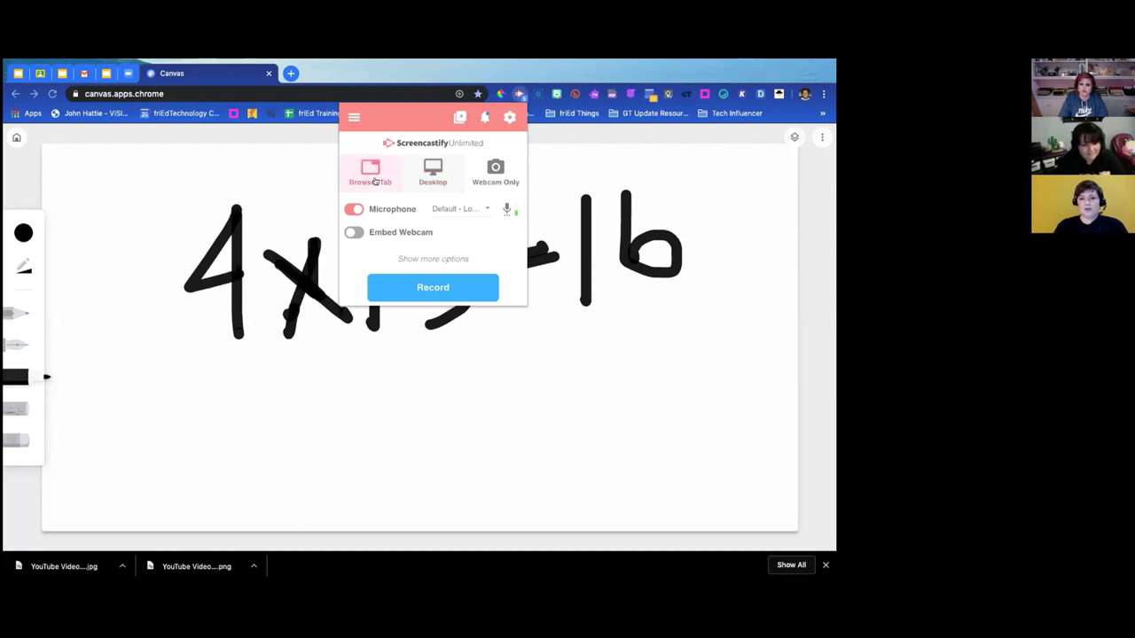
{"action": "left_click", "coordinate": [444, 288]}
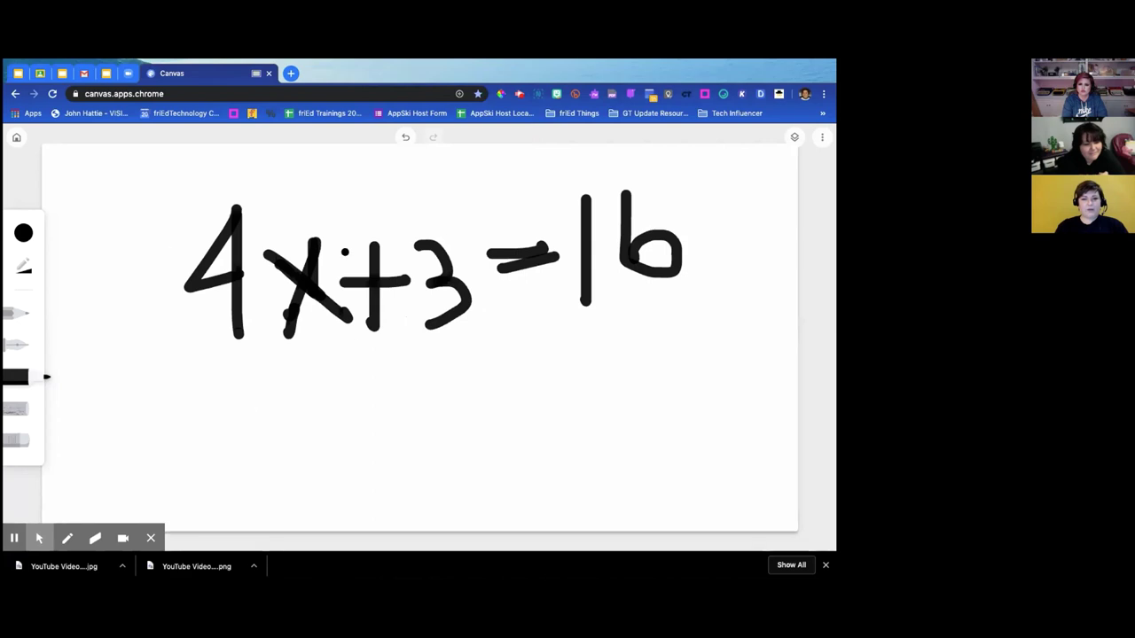
Switch the marker to red and write -3 under both sides of the equation.
{"action": "left_click", "coordinate": [23, 232]}
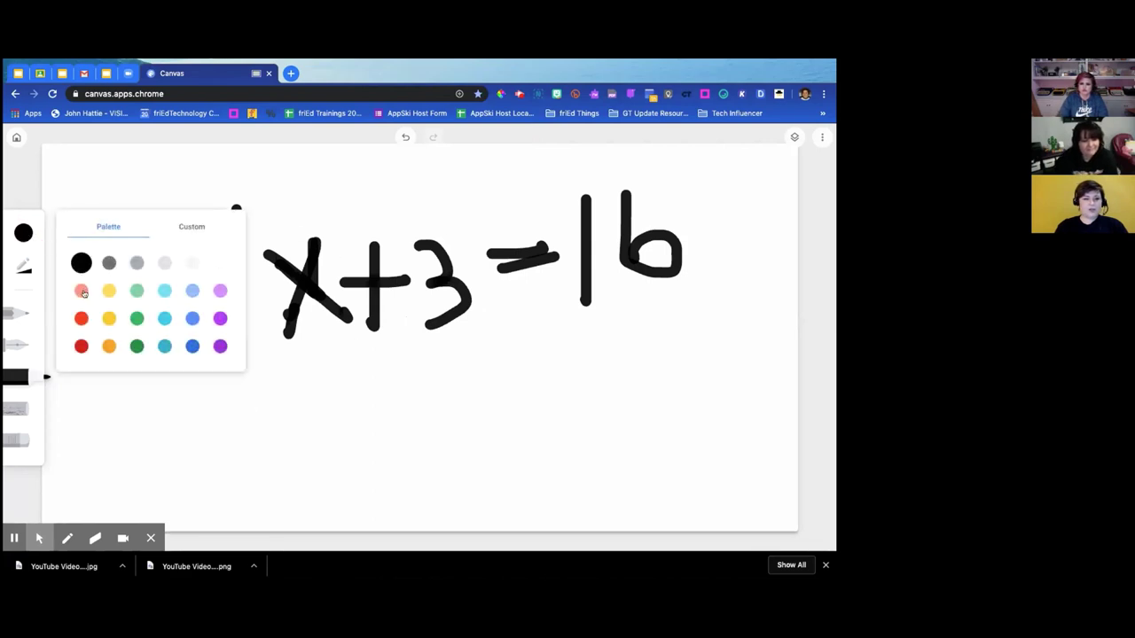
{"action": "left_click", "coordinate": [81, 317]}
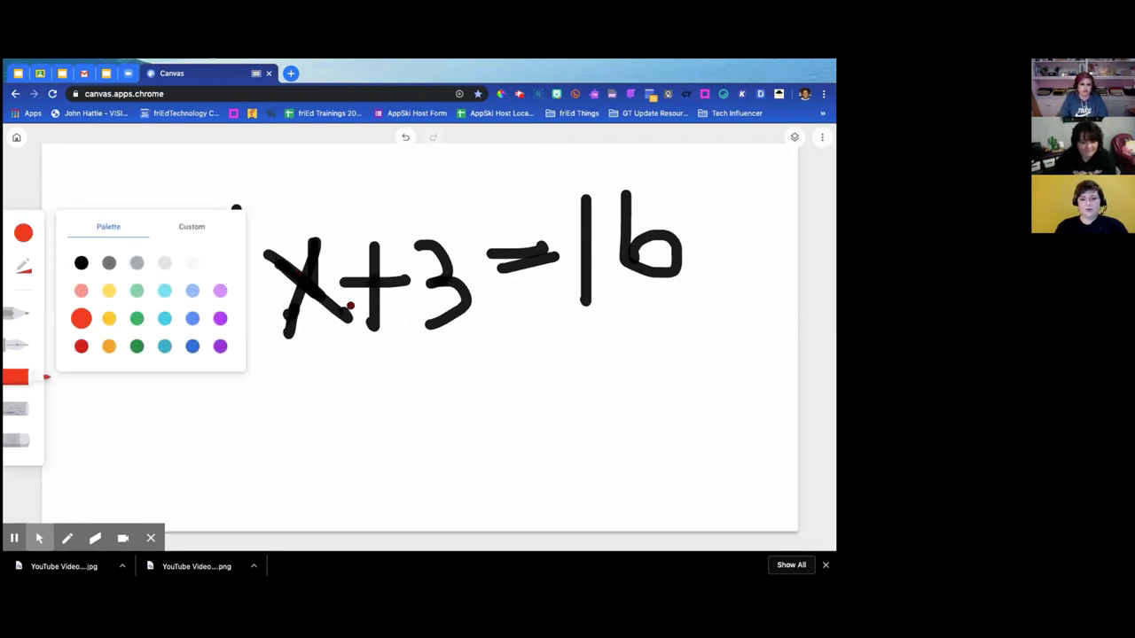
{"action": "left_click", "coordinate": [268, 270]}
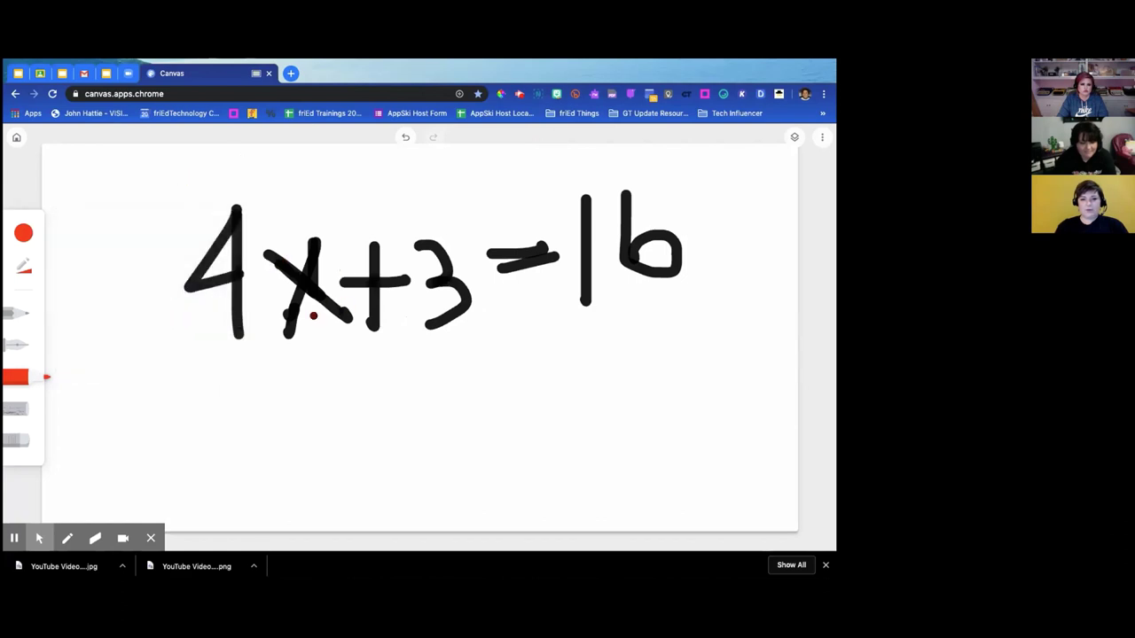
{"action": "mouse_move", "coordinate": [345, 359]}
{"action": "left_mouse_down"}
{"action": "mouse_move", "coordinate": [440, 377]}
{"action": "mouse_move", "coordinate": [410, 400]}
{"action": "left_mouse_up"}
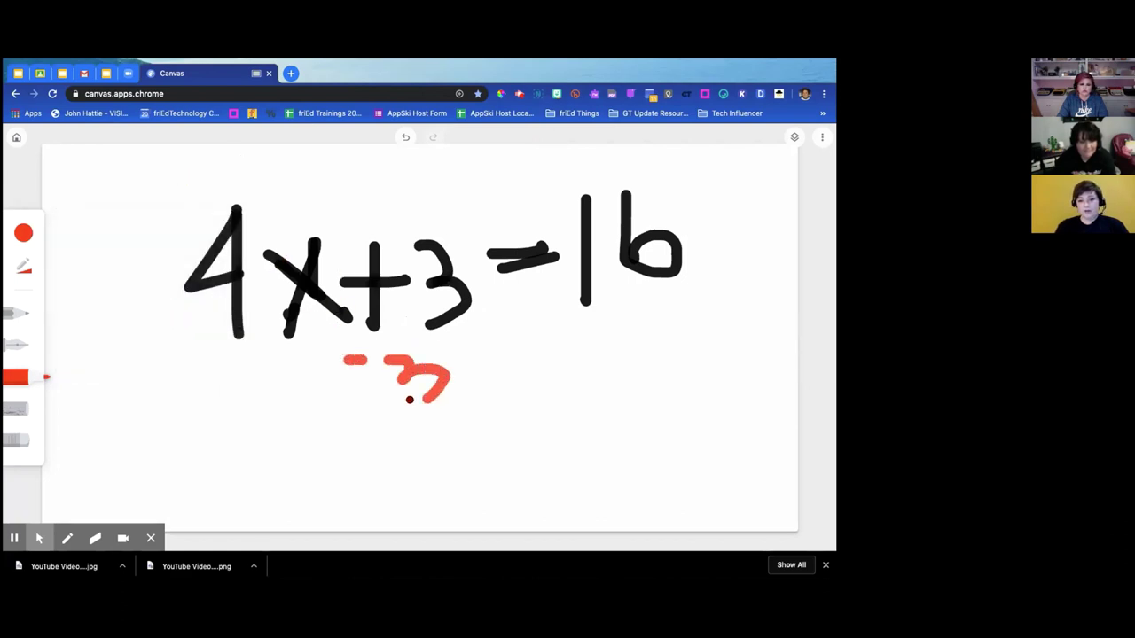
{"action": "mouse_move", "coordinate": [583, 330]}
{"action": "left_mouse_down"}
{"action": "mouse_move", "coordinate": [663, 315]}
{"action": "mouse_move", "coordinate": [650, 347]}
{"action": "left_mouse_up"}
{"action": "left_click", "coordinate": [539, 402]}
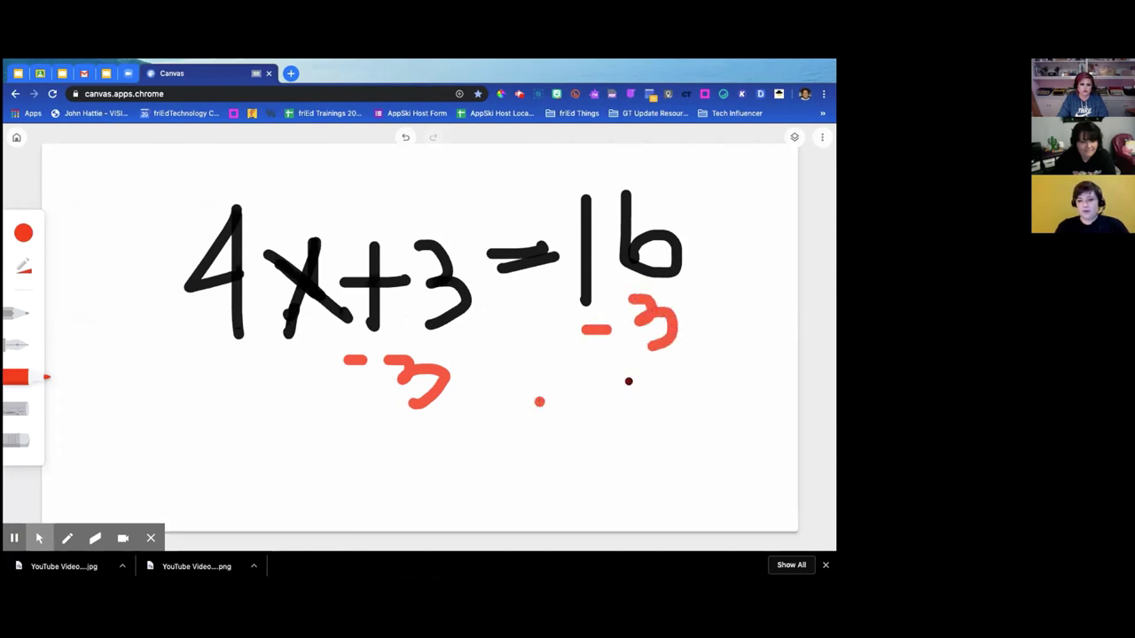
{"action": "left_click_drag", "start_coordinate": [537, 403], "coordinate": [719, 361]}
Write the red result 4x = 13 below.
{"action": "left_click_drag", "start_coordinate": [609, 411], "coordinate": [610, 466]}
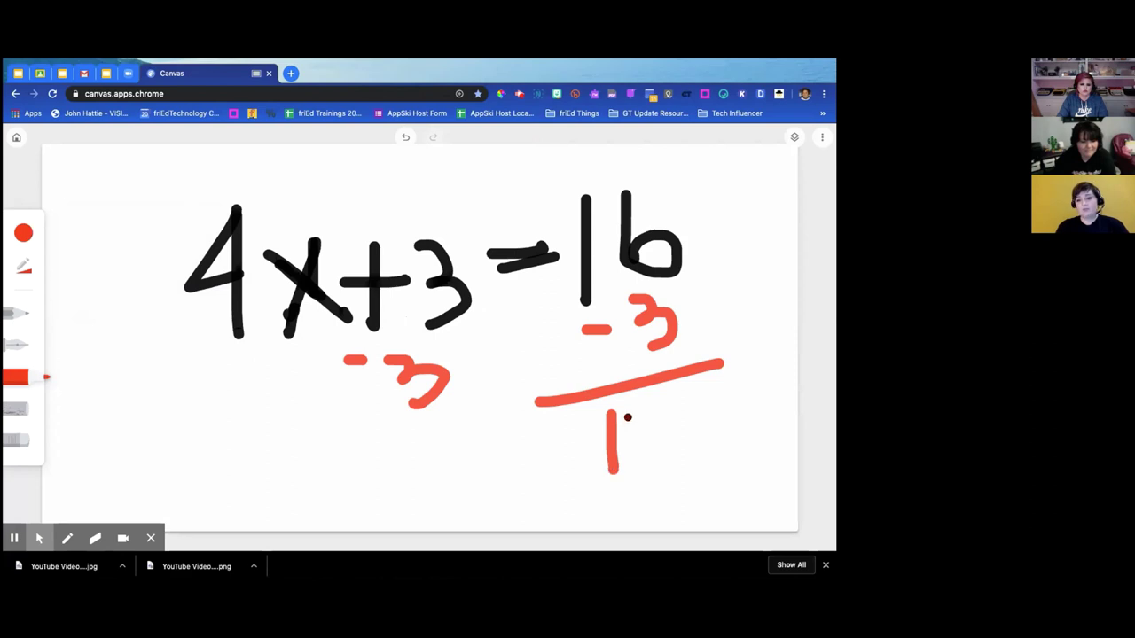
{"action": "mouse_move", "coordinate": [631, 409]}
{"action": "left_mouse_down"}
{"action": "mouse_move", "coordinate": [645, 409]}
{"action": "mouse_move", "coordinate": [670, 448]}
{"action": "mouse_move", "coordinate": [638, 462]}
{"action": "left_mouse_up"}
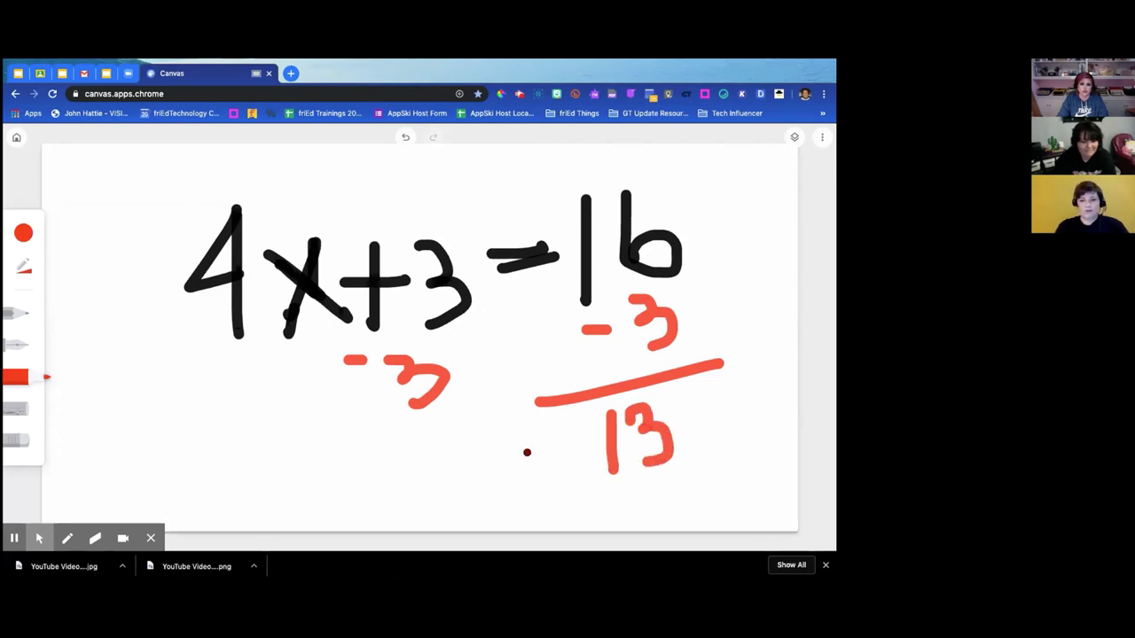
{"action": "mouse_move", "coordinate": [451, 412]}
{"action": "left_mouse_down"}
{"action": "mouse_move", "coordinate": [438, 459]}
{"action": "mouse_move", "coordinate": [498, 441]}
{"action": "mouse_move", "coordinate": [487, 483]}
{"action": "left_mouse_up"}
{"action": "left_click", "coordinate": [486, 405]}
{"action": "mouse_move", "coordinate": [513, 430]}
{"action": "left_mouse_down"}
{"action": "mouse_move", "coordinate": [537, 468]}
{"action": "mouse_move", "coordinate": [510, 478]}
{"action": "mouse_move", "coordinate": [572, 445]}
{"action": "mouse_move", "coordinate": [558, 461]}
{"action": "mouse_move", "coordinate": [574, 460]}
{"action": "left_mouse_up"}
{"action": "left_click_drag", "start_coordinate": [451, 490], "coordinate": [468, 490]}
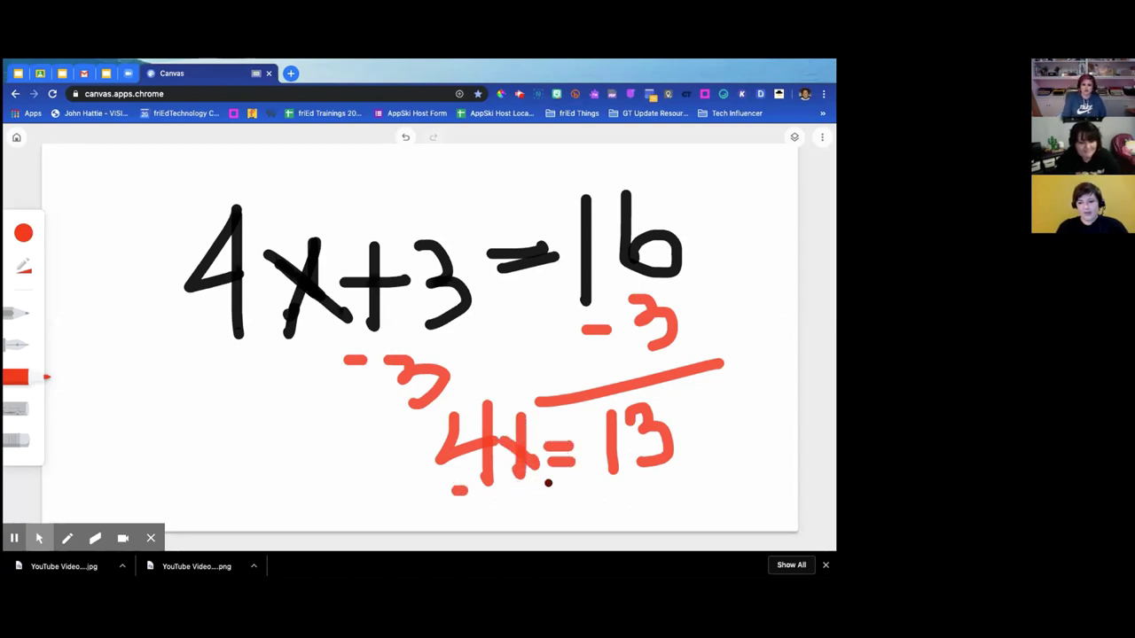
Divide both sides by 4, giving 4x/4 = 13/4, then stop the Screencastify recording.
{"action": "left_click_drag", "start_coordinate": [548, 483], "coordinate": [557, 486]}
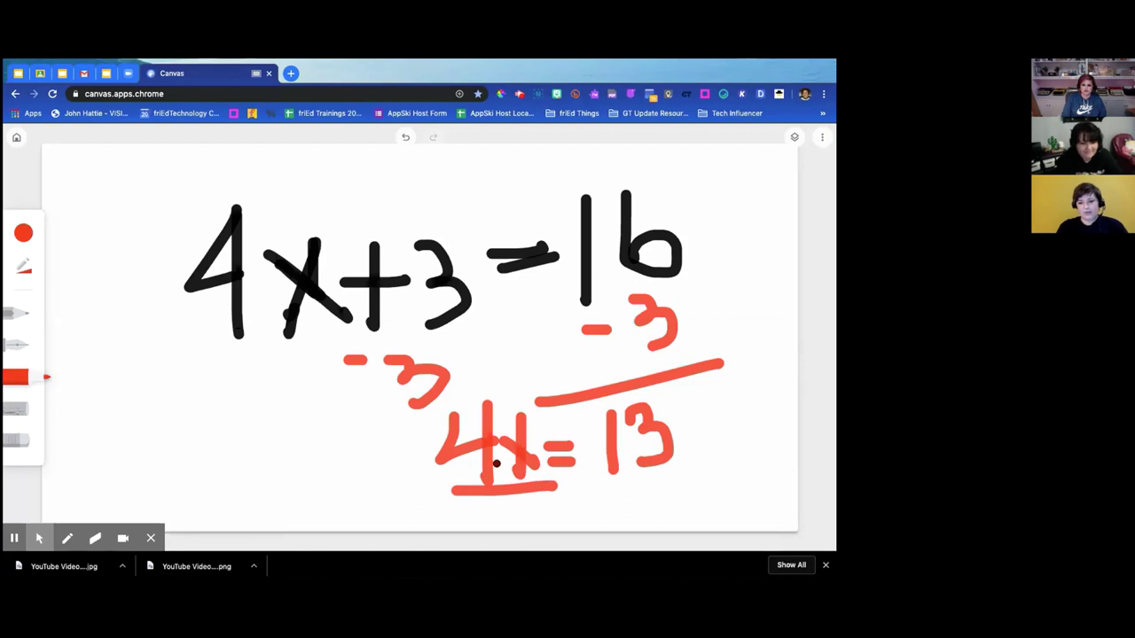
{"action": "mouse_move", "coordinate": [499, 499]}
{"action": "left_mouse_down"}
{"action": "mouse_move", "coordinate": [496, 516]}
{"action": "mouse_move", "coordinate": [525, 515]}
{"action": "mouse_move", "coordinate": [521, 505]}
{"action": "mouse_move", "coordinate": [520, 531]}
{"action": "left_mouse_up"}
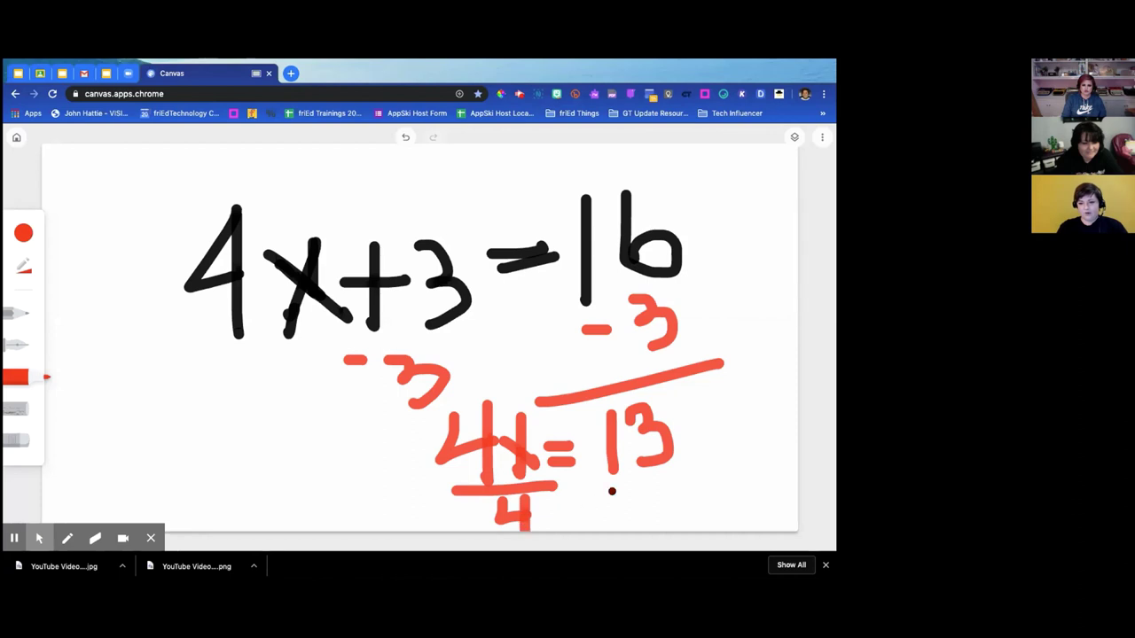
{"action": "mouse_move", "coordinate": [605, 484]}
{"action": "left_mouse_down"}
{"action": "mouse_move", "coordinate": [683, 472]}
{"action": "mouse_move", "coordinate": [635, 502]}
{"action": "mouse_move", "coordinate": [666, 501]}
{"action": "mouse_move", "coordinate": [659, 508]}
{"action": "left_mouse_up"}
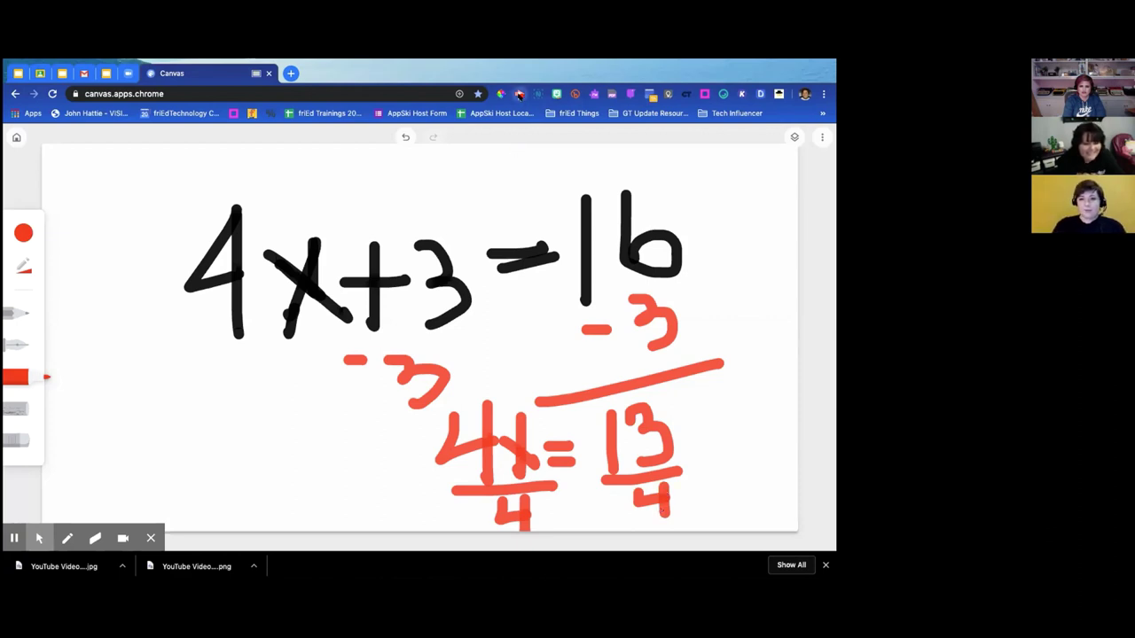
{"action": "left_click", "coordinate": [520, 94]}
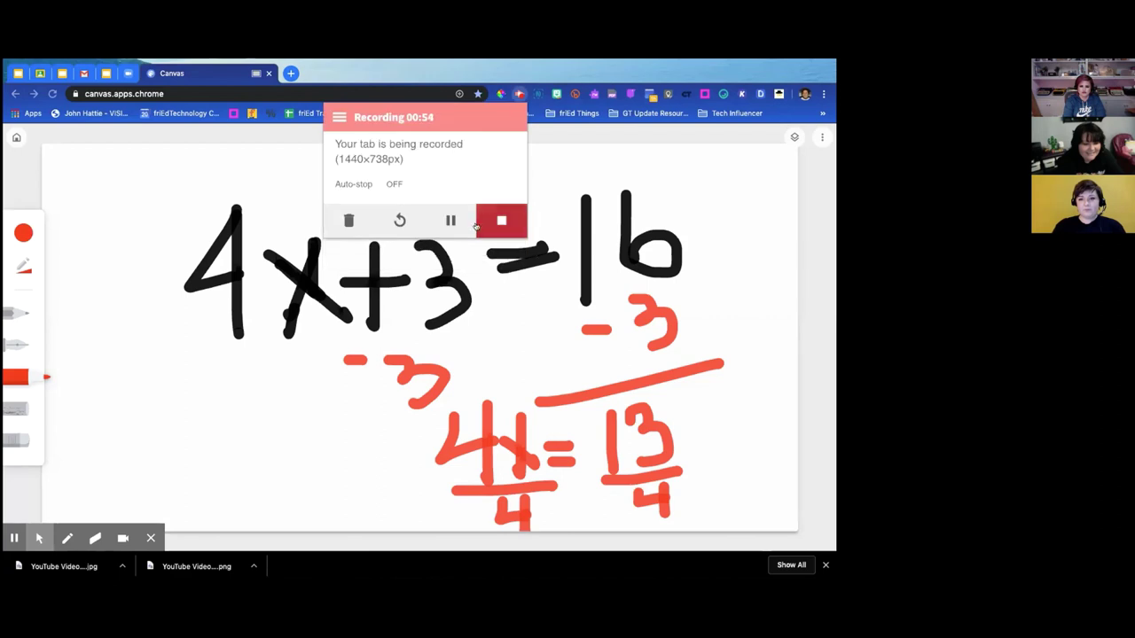
{"action": "left_click", "coordinate": [493, 220]}
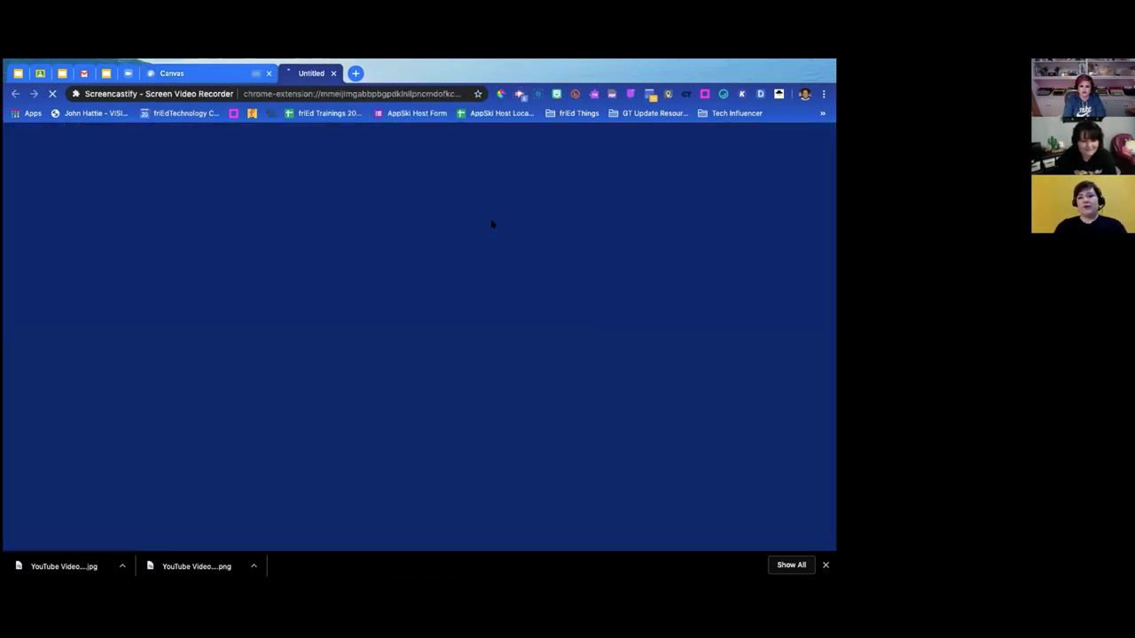
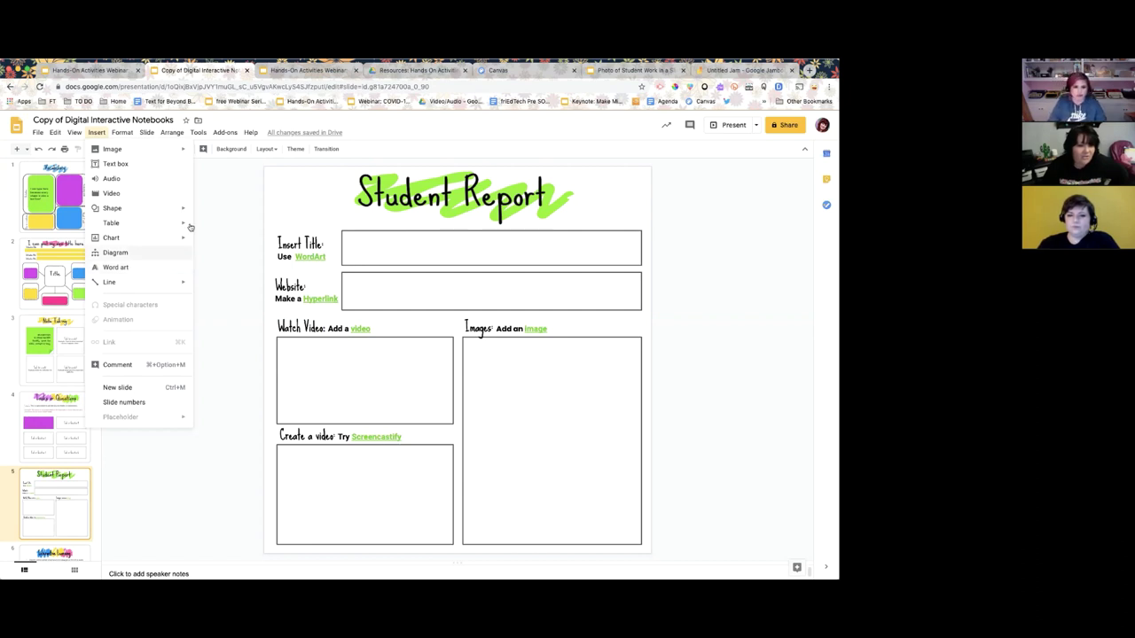
{"action": "left_click", "coordinate": [308, 258]}
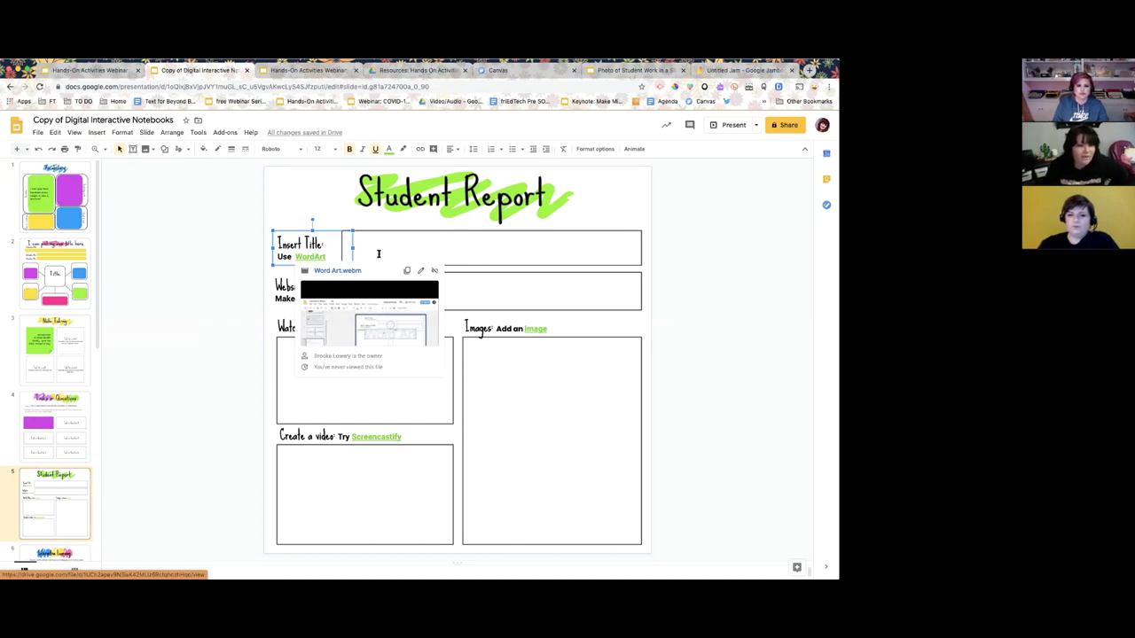
{"action": "left_click", "coordinate": [382, 247]}
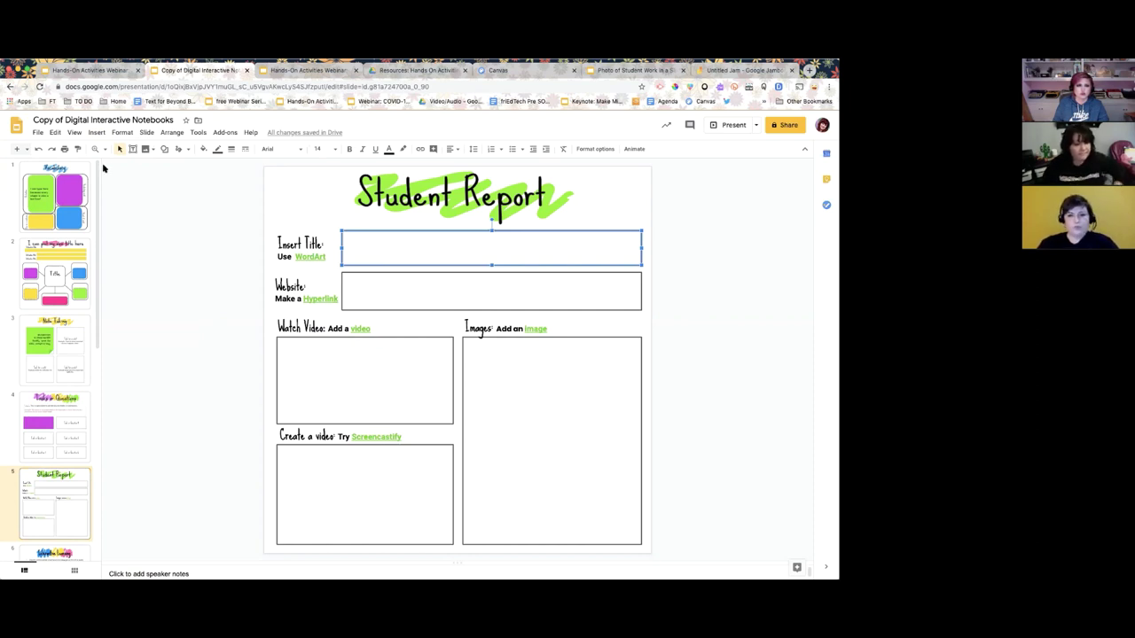
{"action": "left_click", "coordinate": [95, 133]}
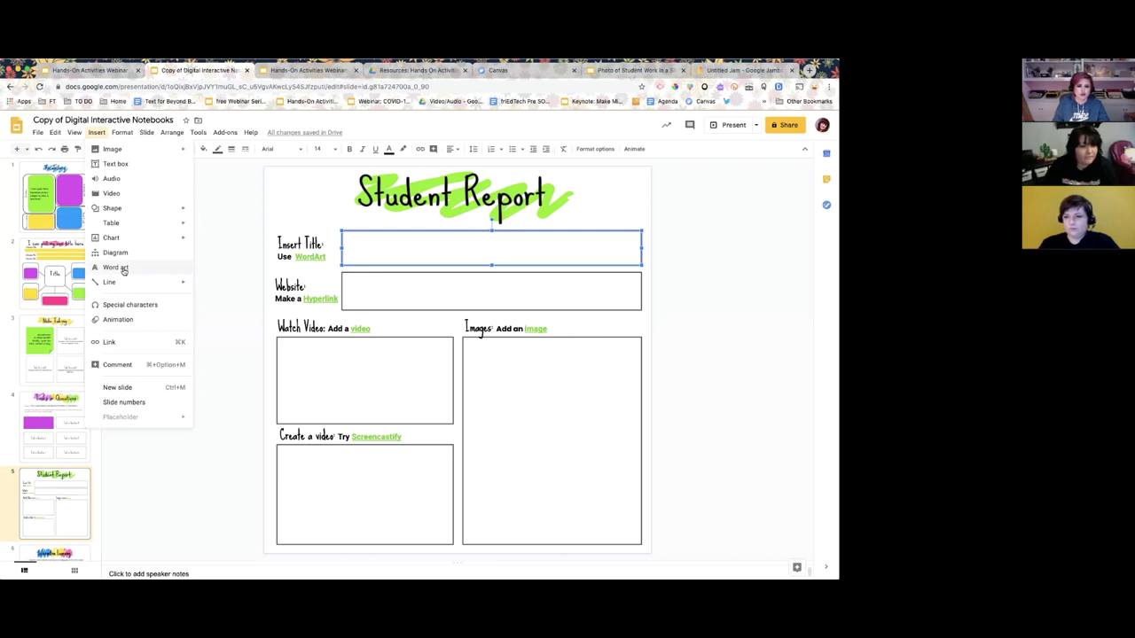
{"action": "left_click", "coordinate": [305, 257]}
{"action": "mouse_move", "coordinate": [326, 273]}
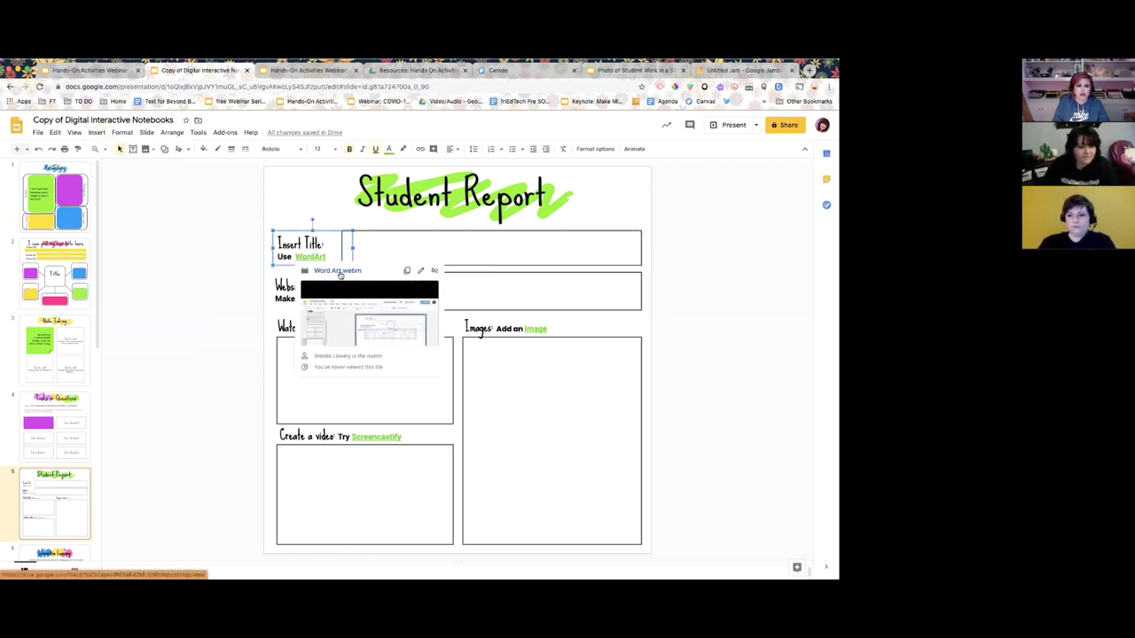
Insert the student's name as WordArt, shrink it, and move it into the Insert Title box.
{"action": "left_click", "coordinate": [196, 282]}
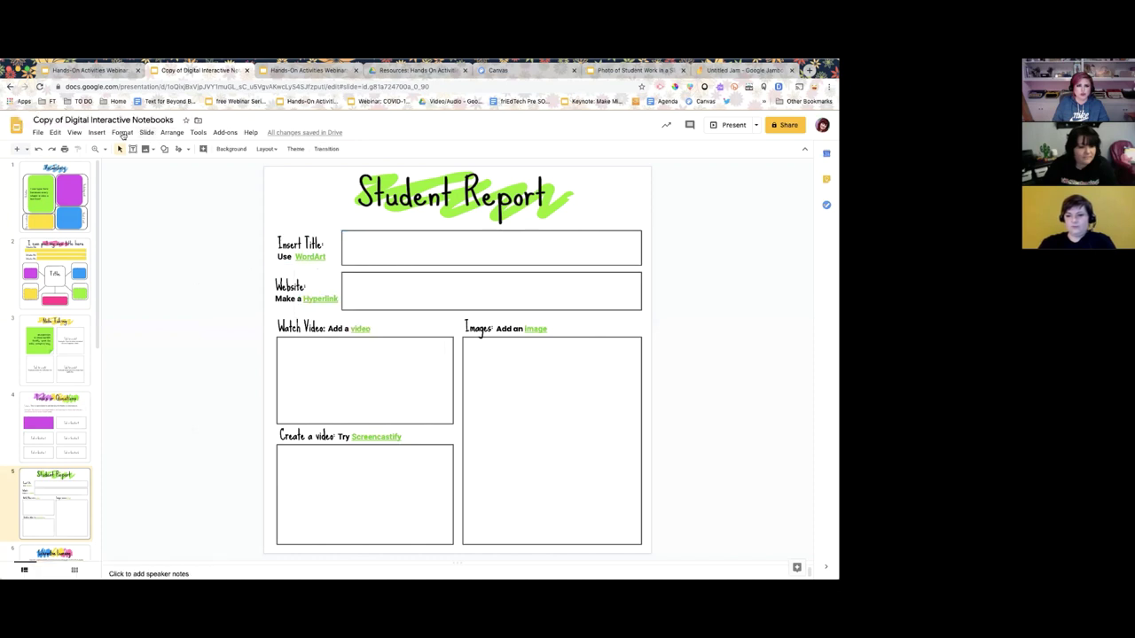
{"action": "left_click", "coordinate": [94, 133]}
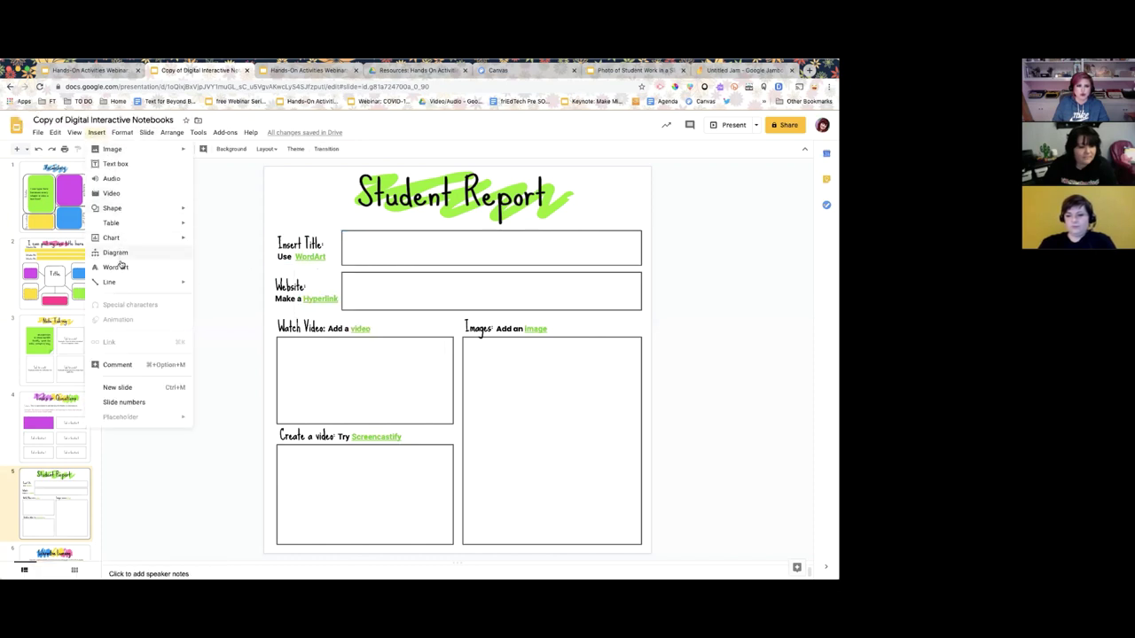
{"action": "left_click", "coordinate": [115, 267]}
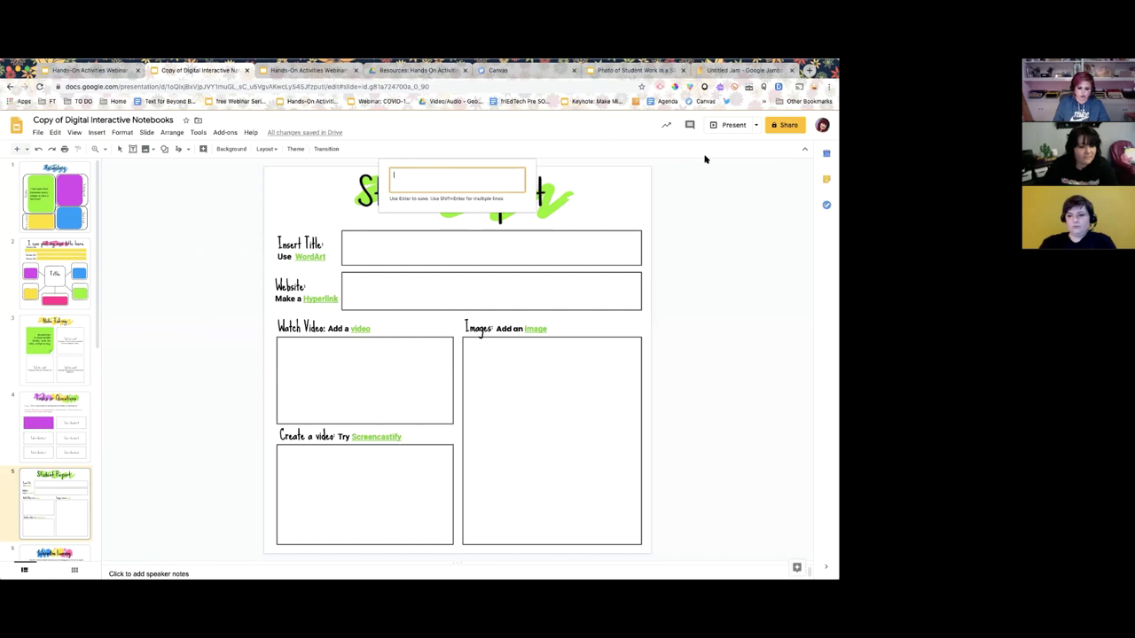
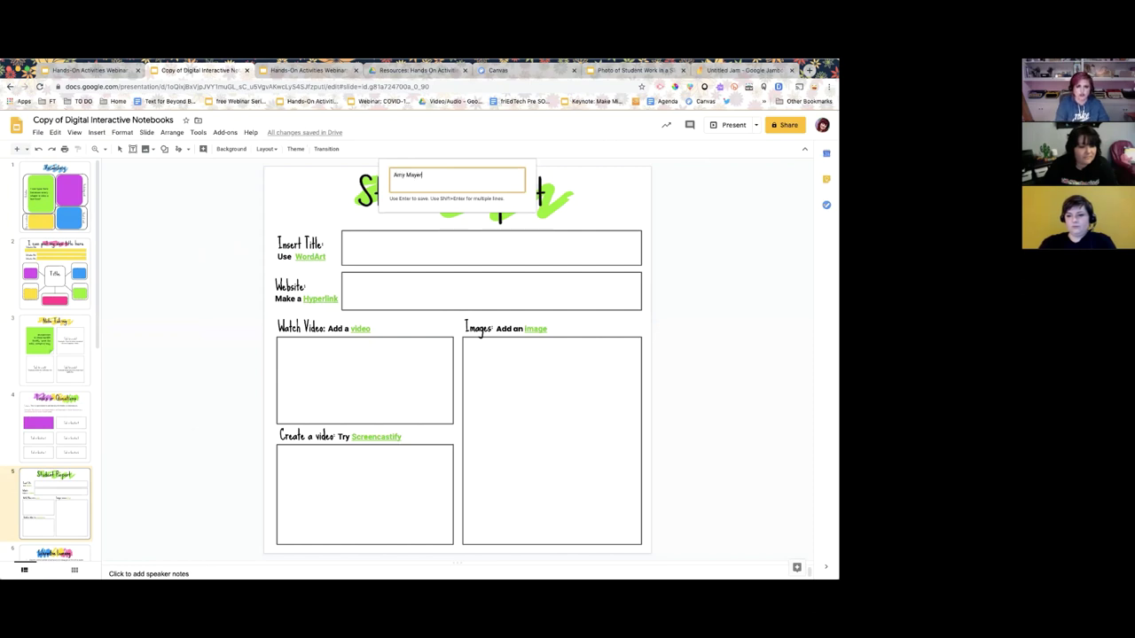
{"action": "key", "text": "Return"}
{"action": "left_click_drag", "start_coordinate": [627, 397], "coordinate": [451, 375]}
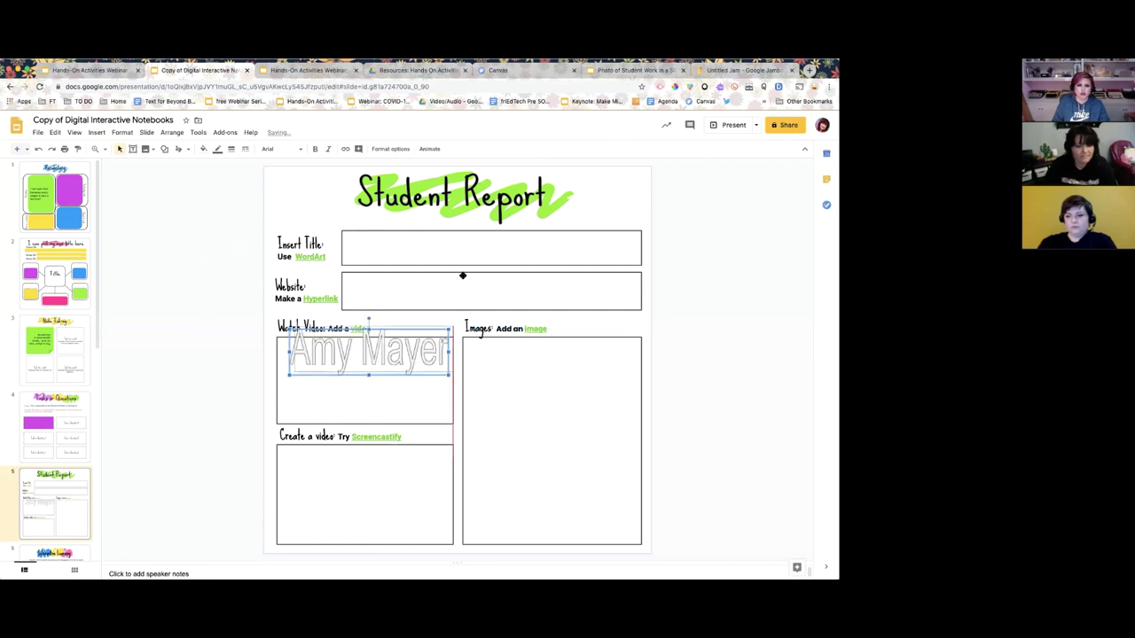
{"action": "mouse_move", "coordinate": [433, 263]}
{"action": "left_mouse_down"}
{"action": "mouse_move", "coordinate": [428, 275]}
{"action": "mouse_move", "coordinate": [420, 260]}
{"action": "mouse_move", "coordinate": [433, 241]}
{"action": "left_mouse_up"}
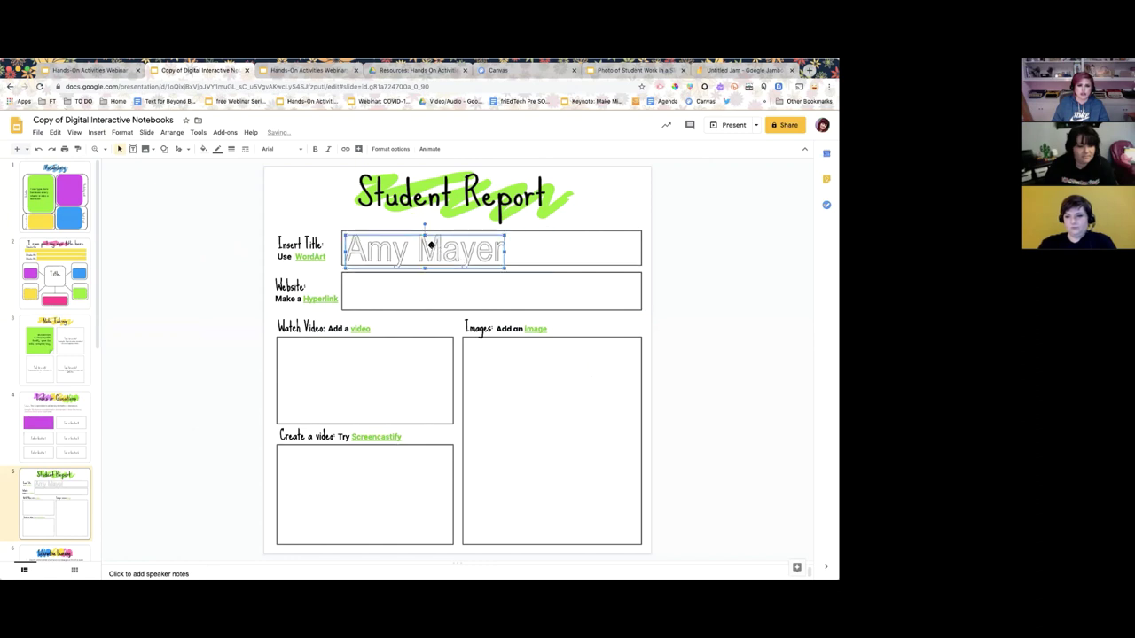
Give the name WordArt the Beth Ellen font and solid black fill, then trim it to fit.
{"action": "left_click", "coordinate": [293, 149]}
{"action": "left_click", "coordinate": [296, 264]}
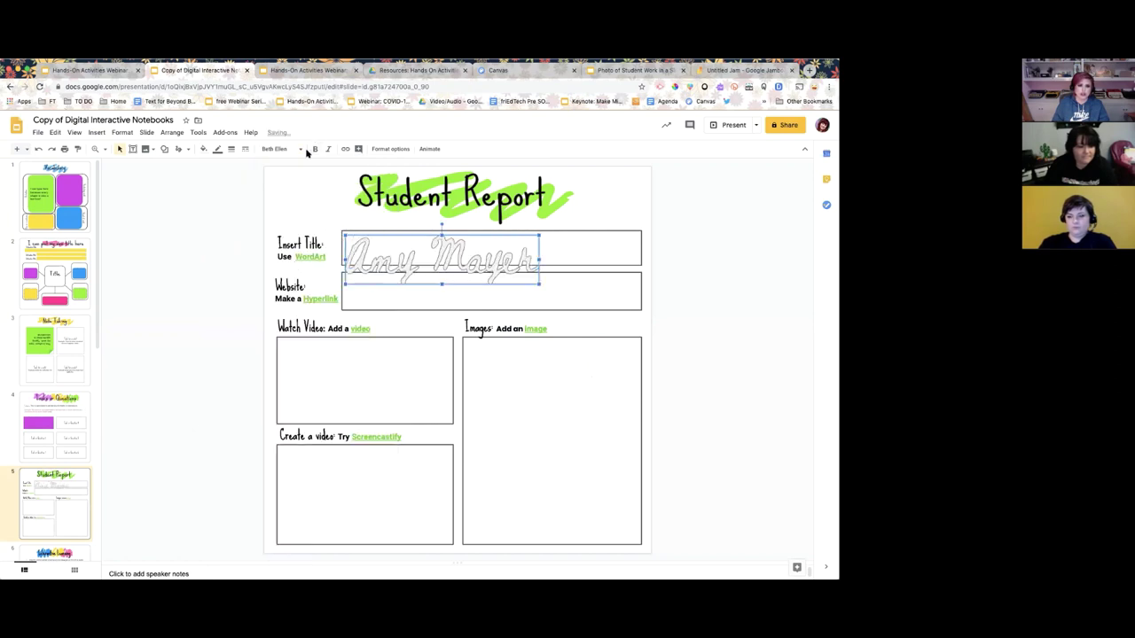
{"action": "left_click", "coordinate": [203, 149]}
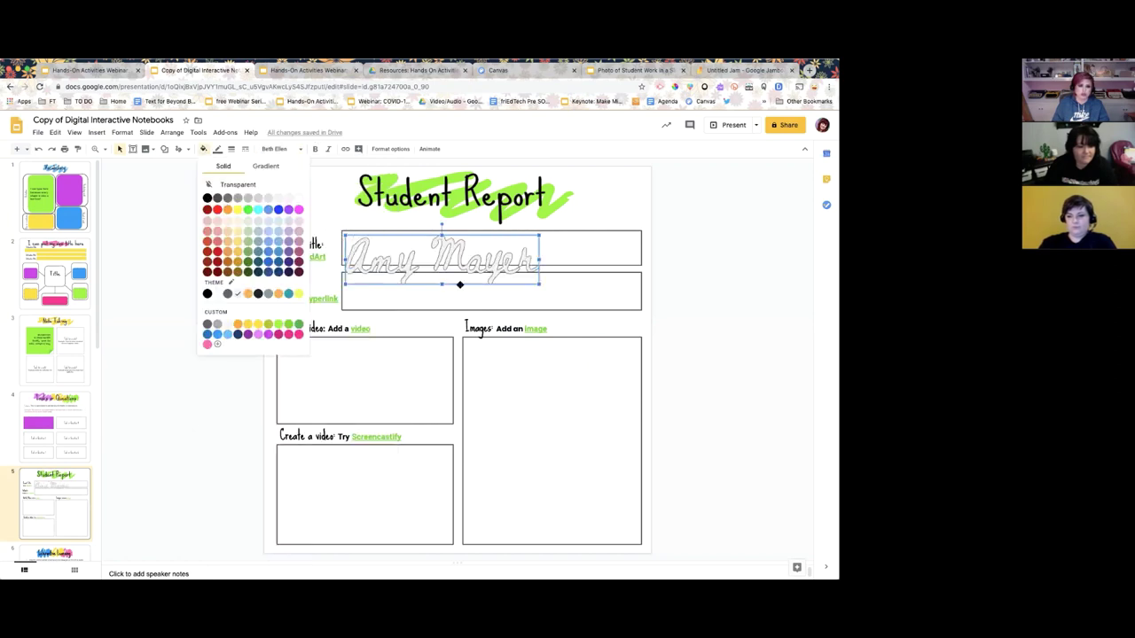
{"action": "left_click", "coordinate": [207, 198]}
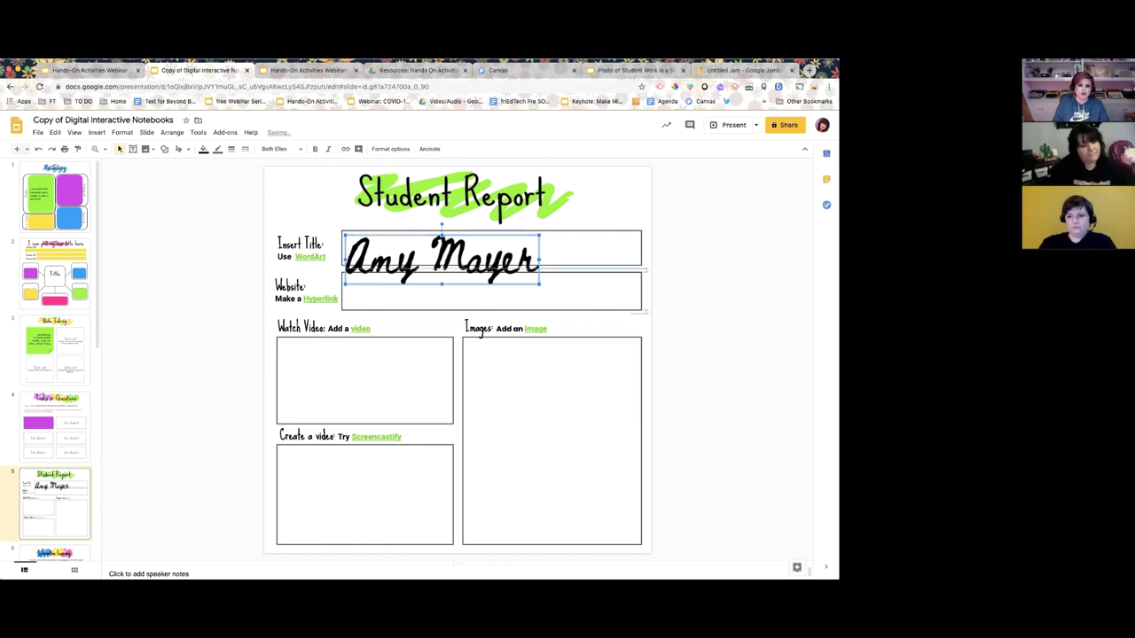
{"action": "left_click_drag", "start_coordinate": [440, 284], "coordinate": [441, 273]}
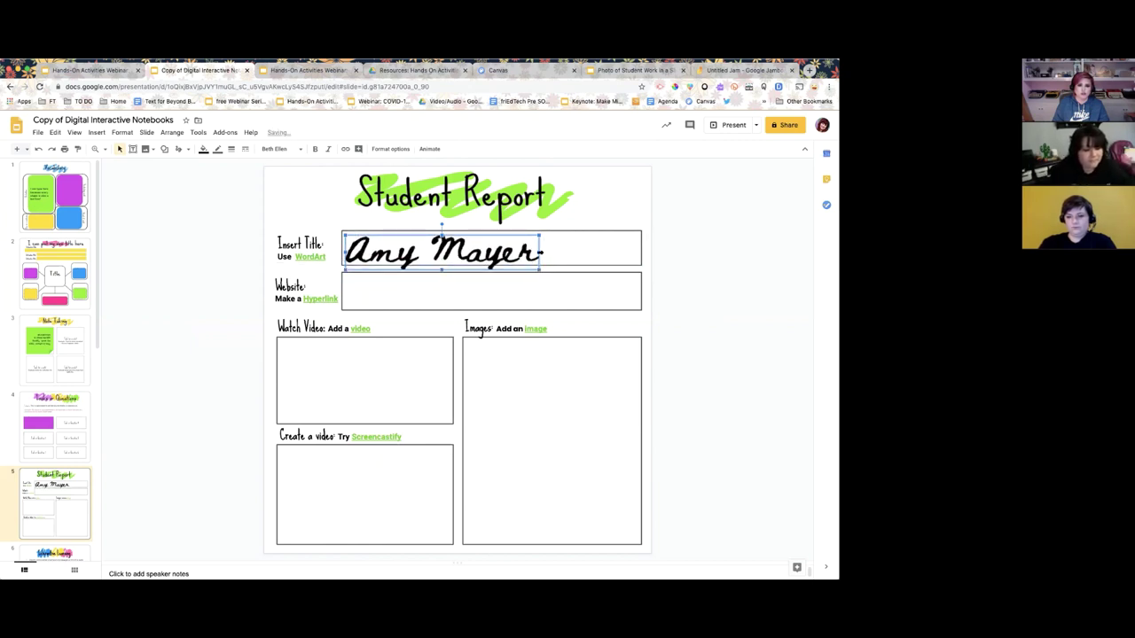
{"action": "left_click_drag", "start_coordinate": [541, 253], "coordinate": [479, 251]}
Check the Hyperlink help link, then place a text caret inside the empty Website box.
{"action": "left_click", "coordinate": [417, 292]}
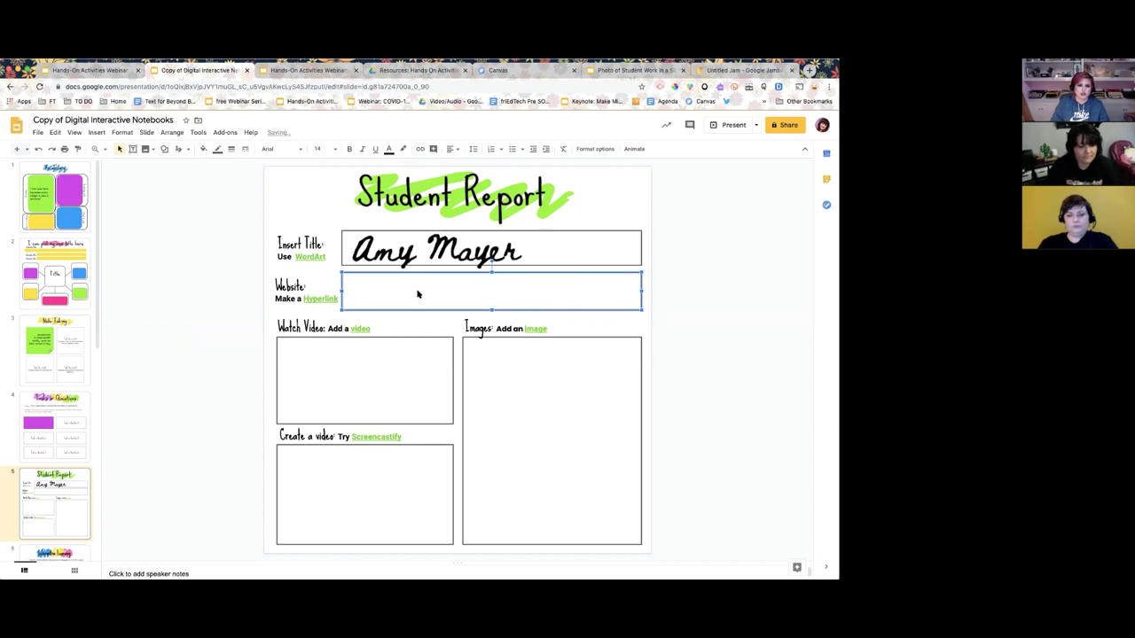
{"action": "left_click", "coordinate": [319, 299]}
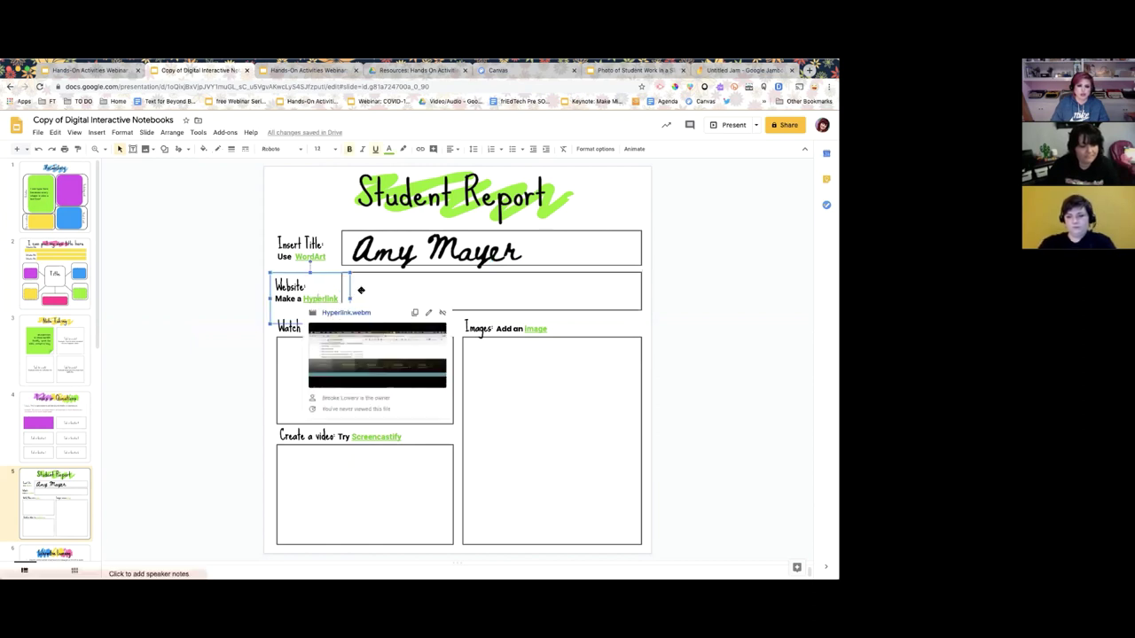
{"action": "left_click", "coordinate": [358, 294]}
{"action": "left_click", "coordinate": [307, 299]}
{"action": "left_click", "coordinate": [209, 306]}
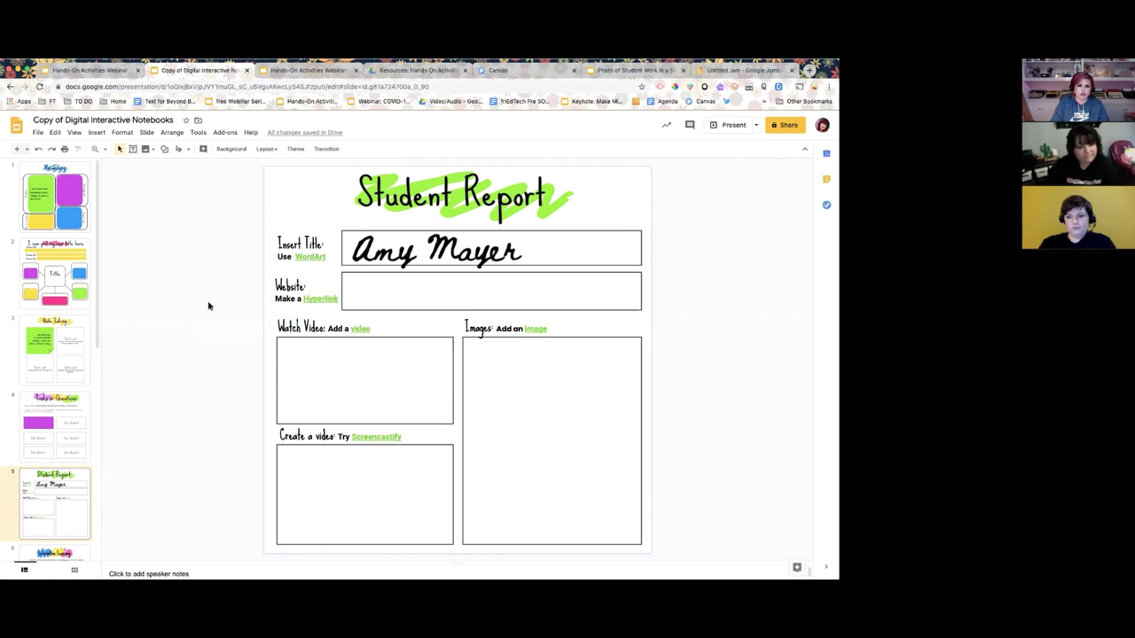
{"action": "left_click", "coordinate": [134, 149]}
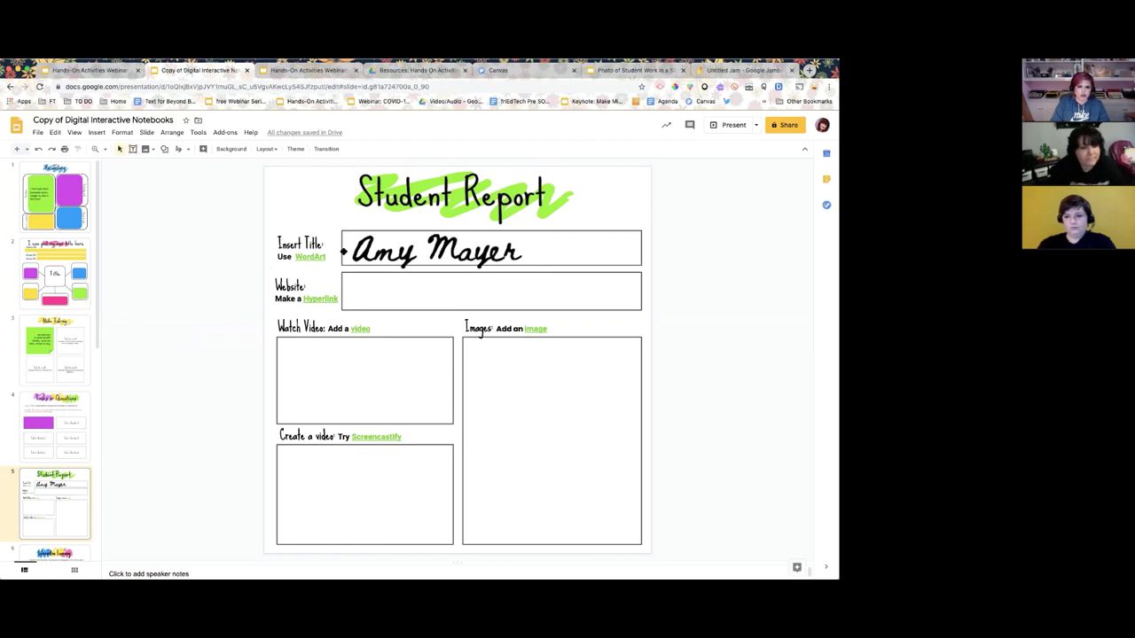
{"action": "left_click", "coordinate": [364, 289]}
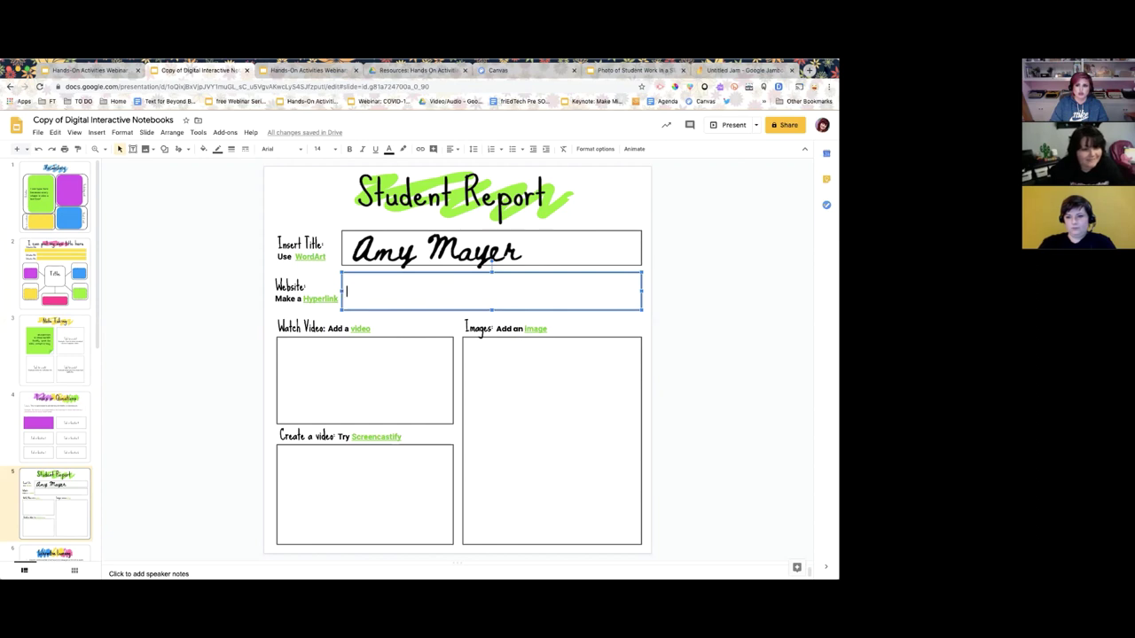
Open fried.tech in a new tab, copy its address, and return to the webinar slides.
{"action": "left_click", "coordinate": [808, 70]}
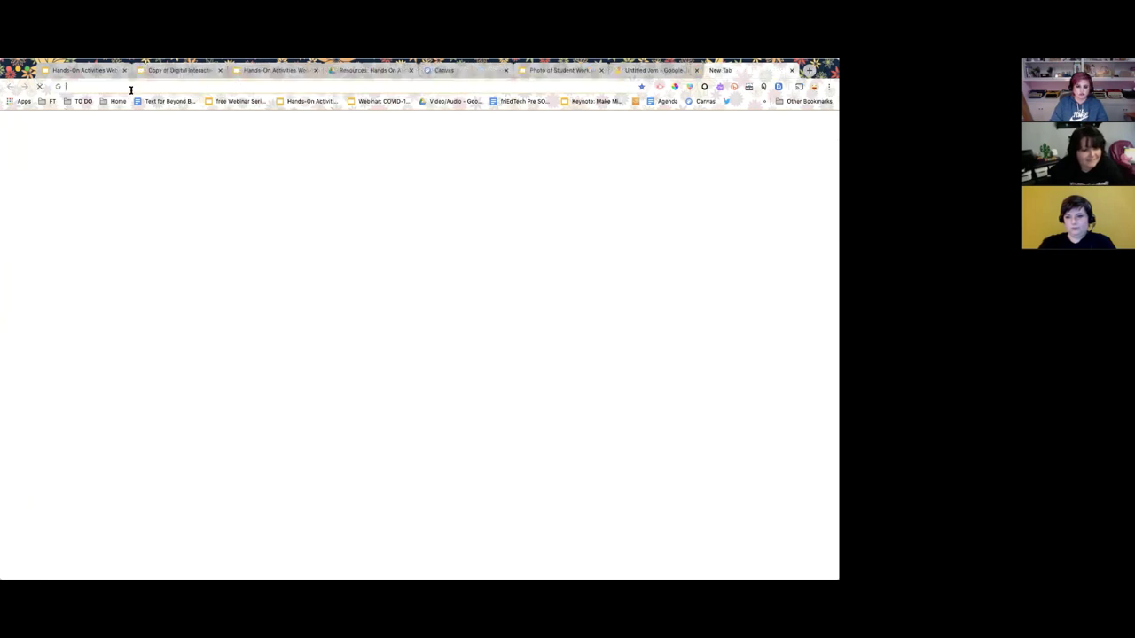
{"action": "type", "text": "fried.tech"}
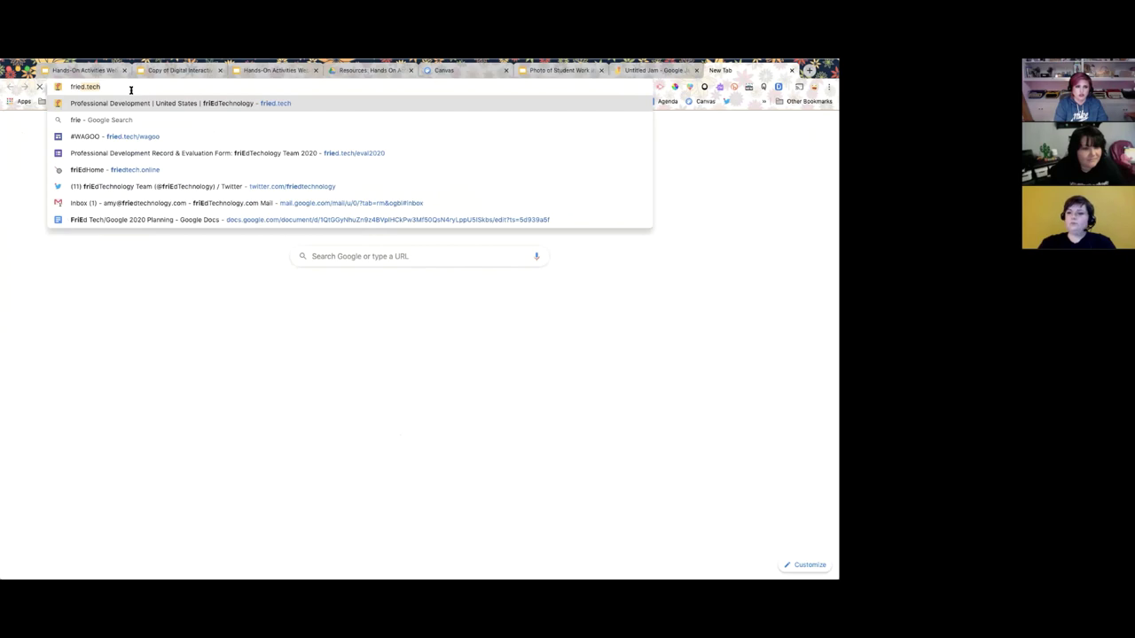
{"action": "key", "text": "Return"}
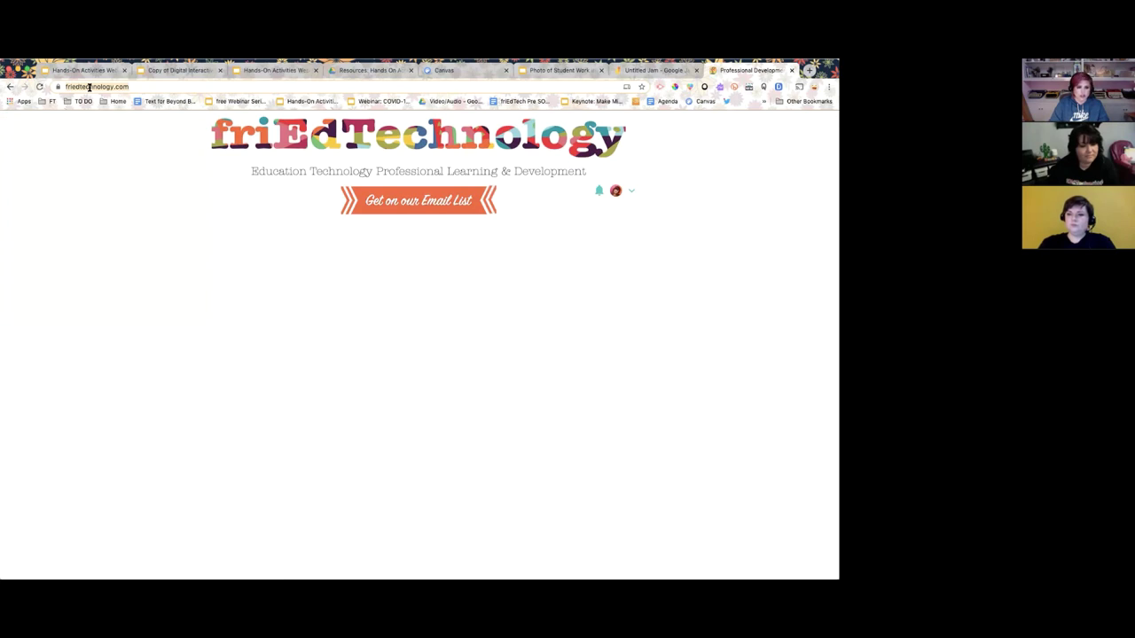
{"action": "right_click", "coordinate": [90, 86]}
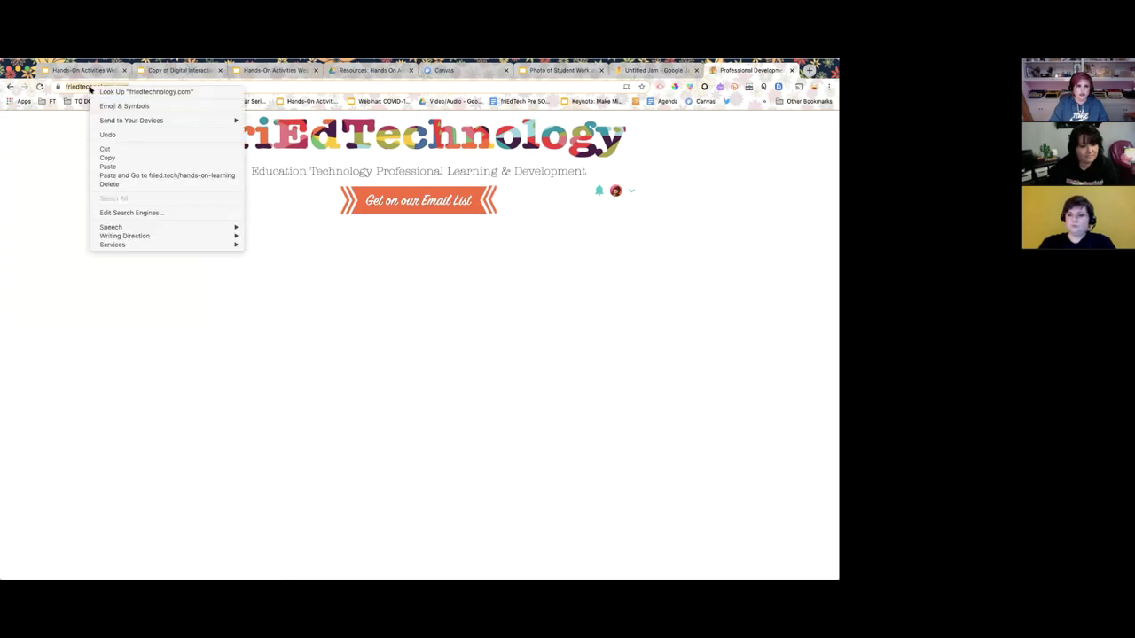
{"action": "left_click", "coordinate": [118, 158]}
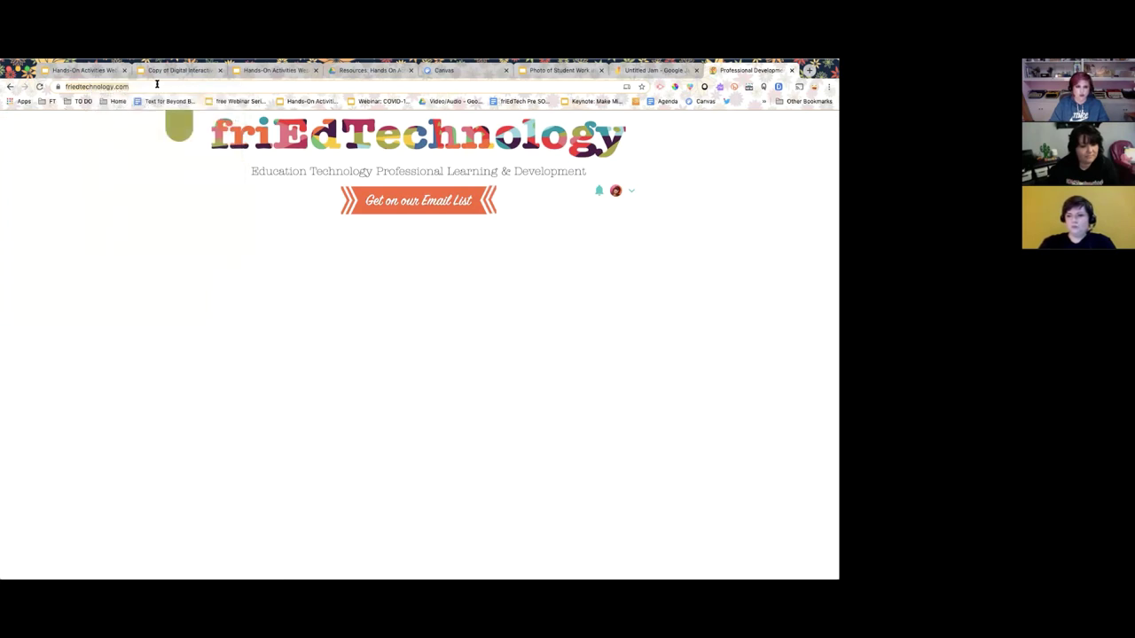
{"action": "left_click", "coordinate": [274, 71]}
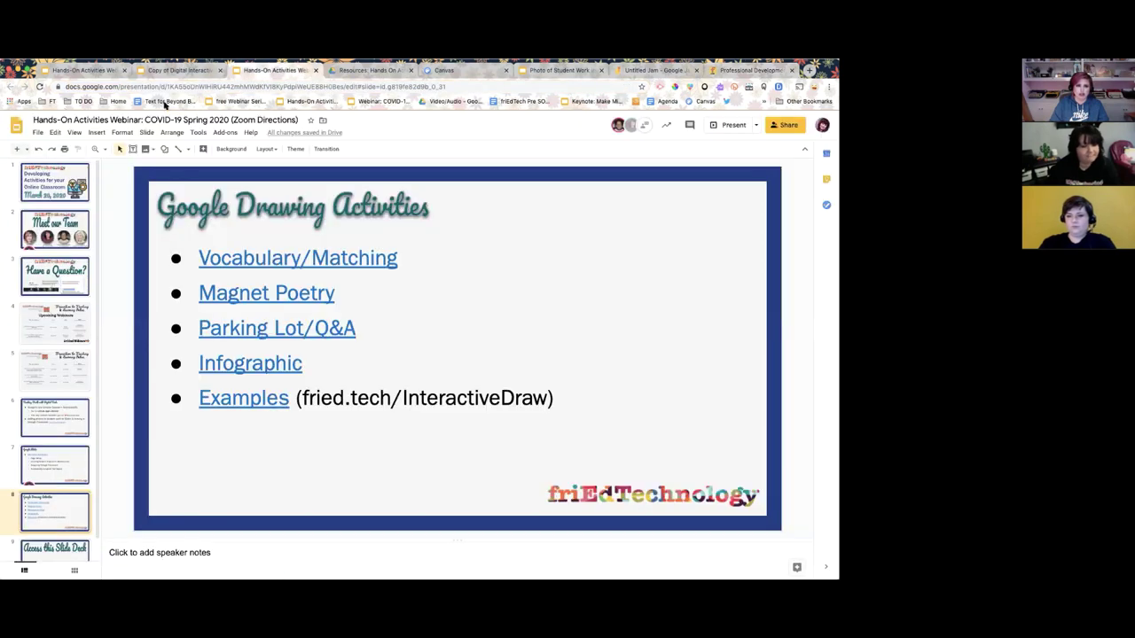
Paste the friedtechnology.com address into the Website box and place the cursor after it.
{"action": "left_click", "coordinate": [182, 71]}
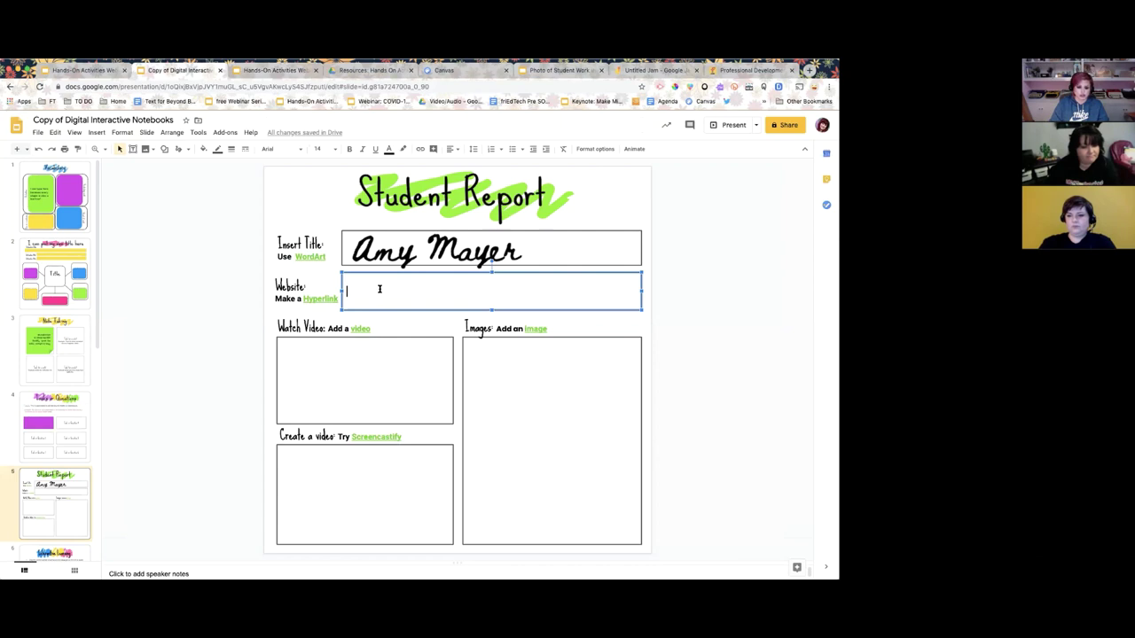
{"action": "key", "text": "ctrl+v"}
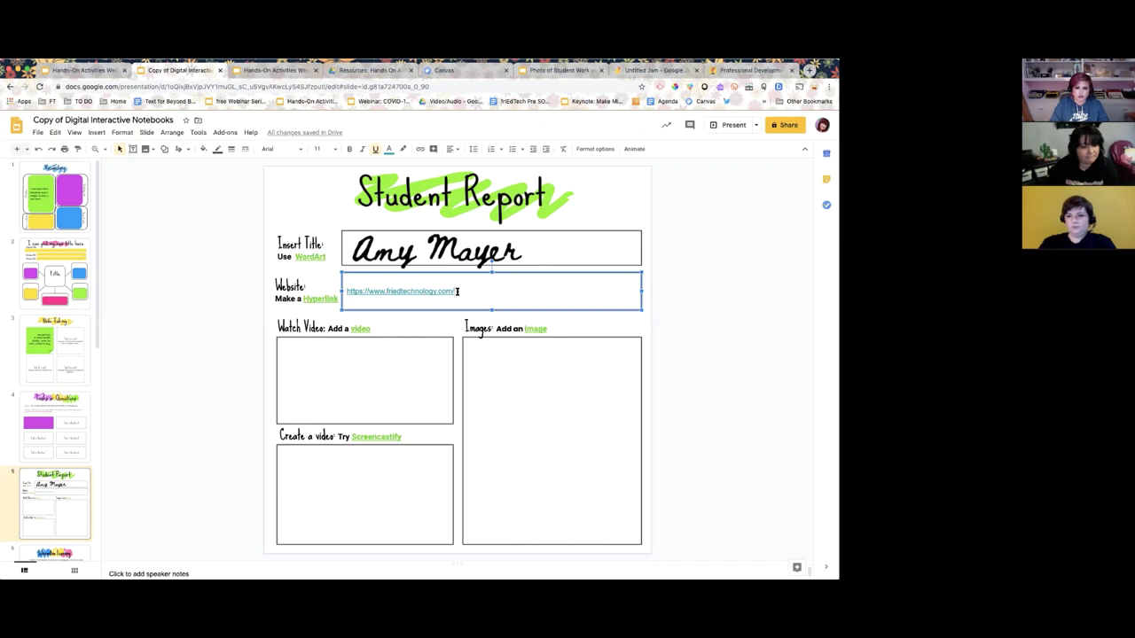
{"action": "left_click", "coordinate": [373, 292]}
{"action": "mouse_move", "coordinate": [388, 309]}
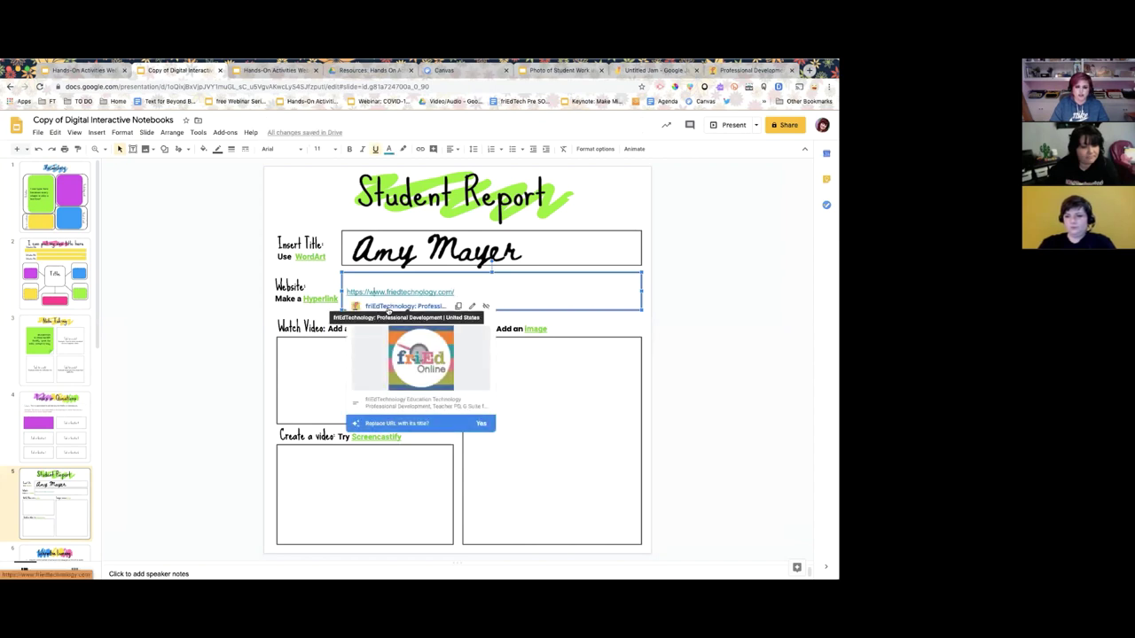
{"action": "left_click", "coordinate": [476, 293]}
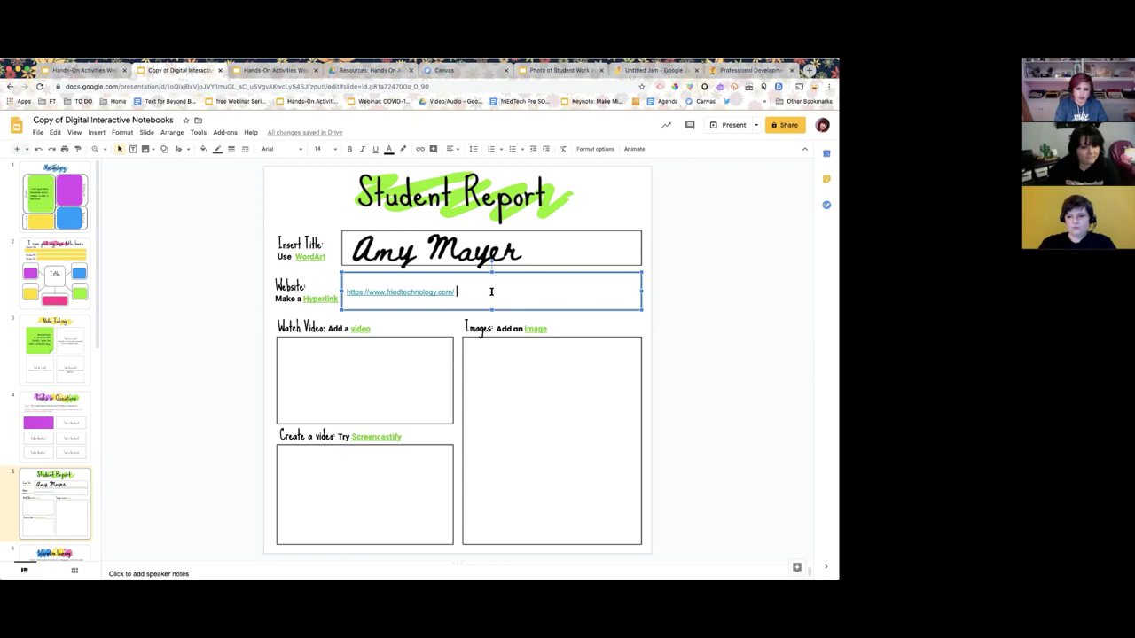
Add 'Click Here to go to friEdTech' linked to friedtechnology.com, then delete the raw address.
{"action": "type", "text": "Click Here to"}
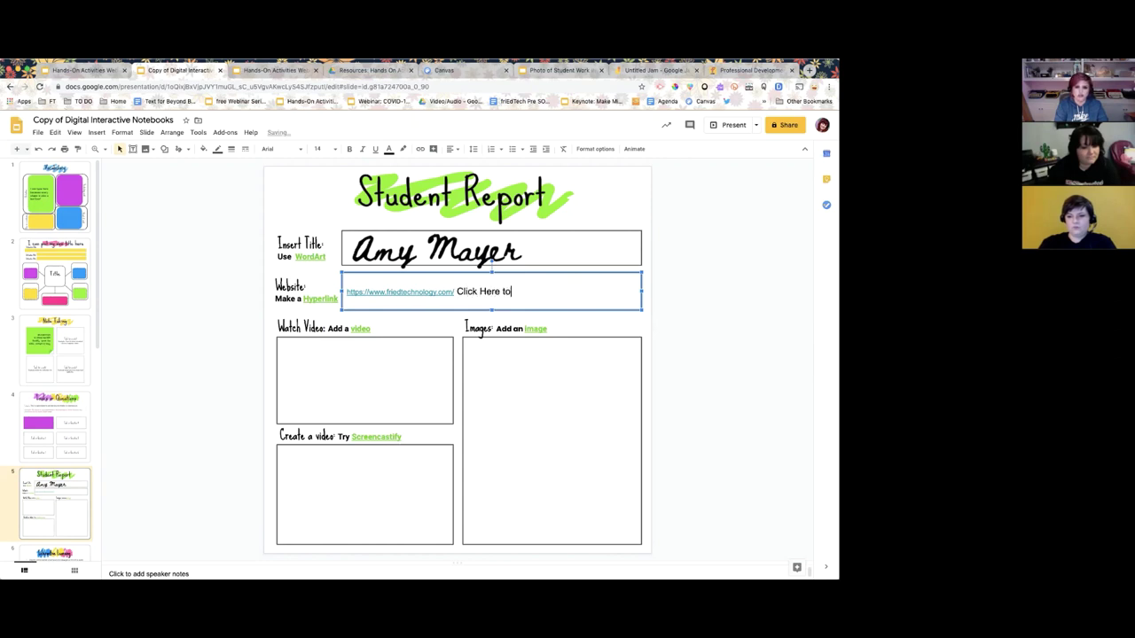
{"action": "type", "text": " go to friEdTech"}
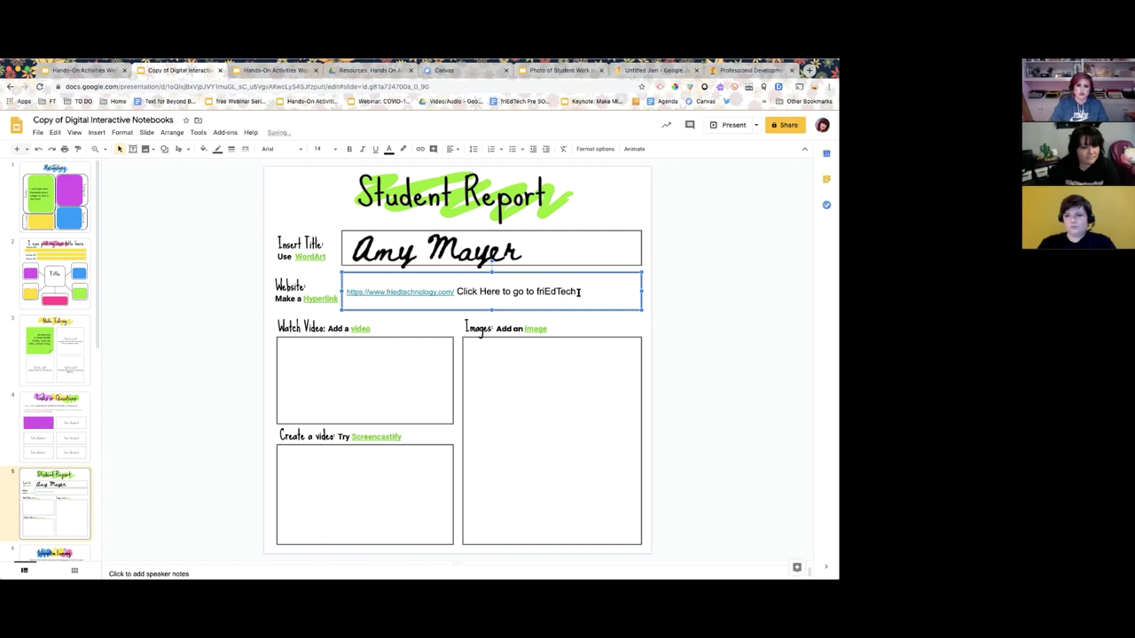
{"action": "left_click_drag", "start_coordinate": [580, 291], "coordinate": [457, 291]}
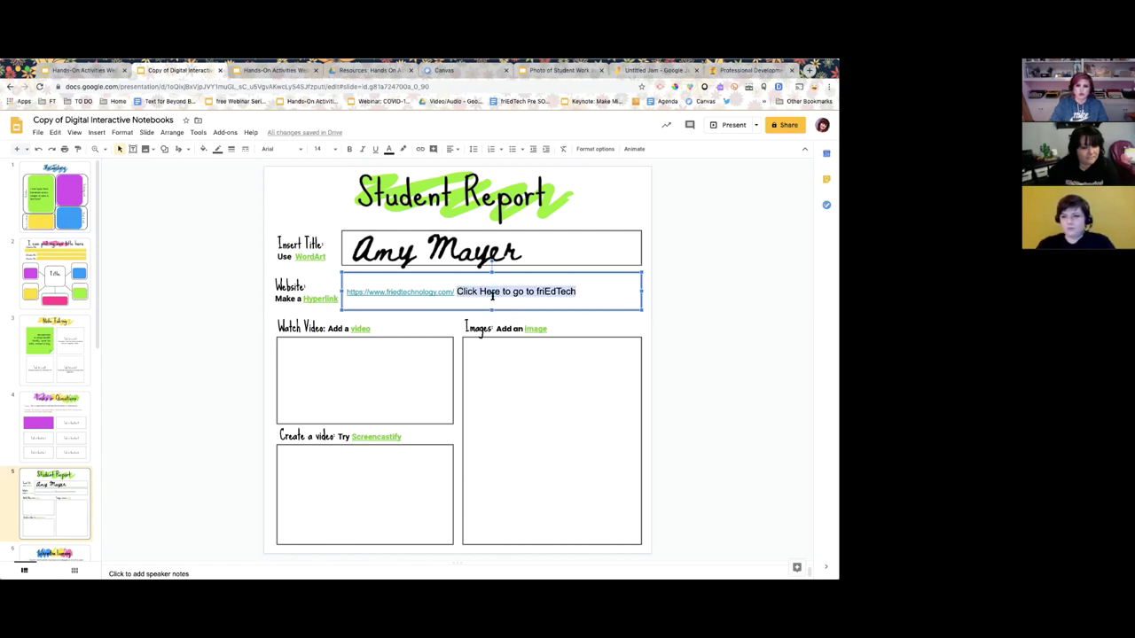
{"action": "left_click", "coordinate": [420, 149]}
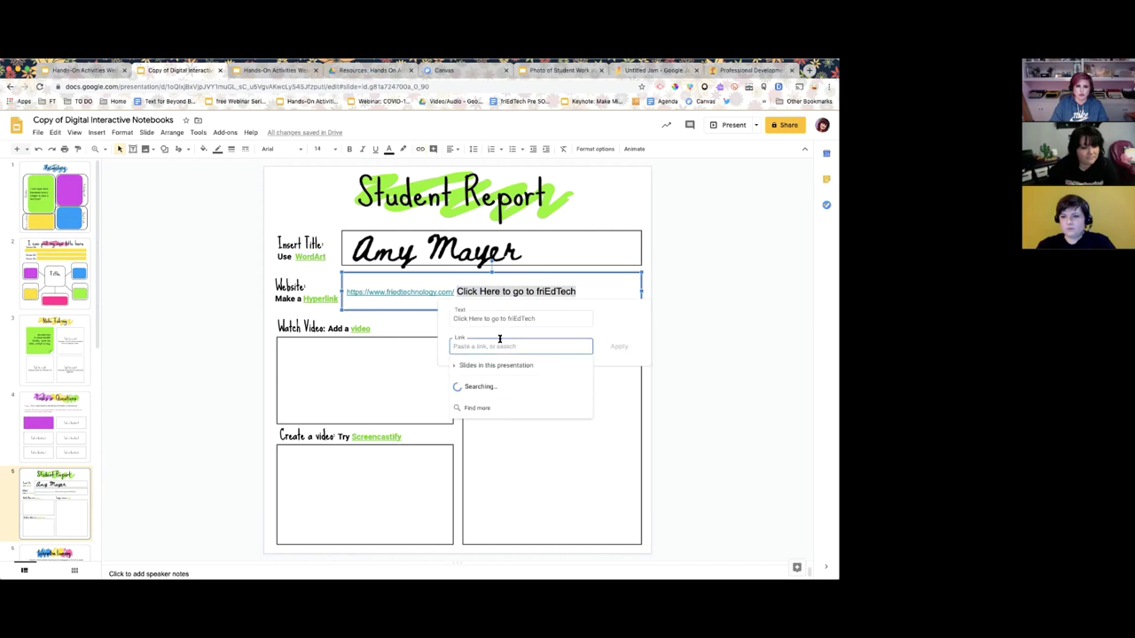
{"action": "key", "text": "ctrl+v"}
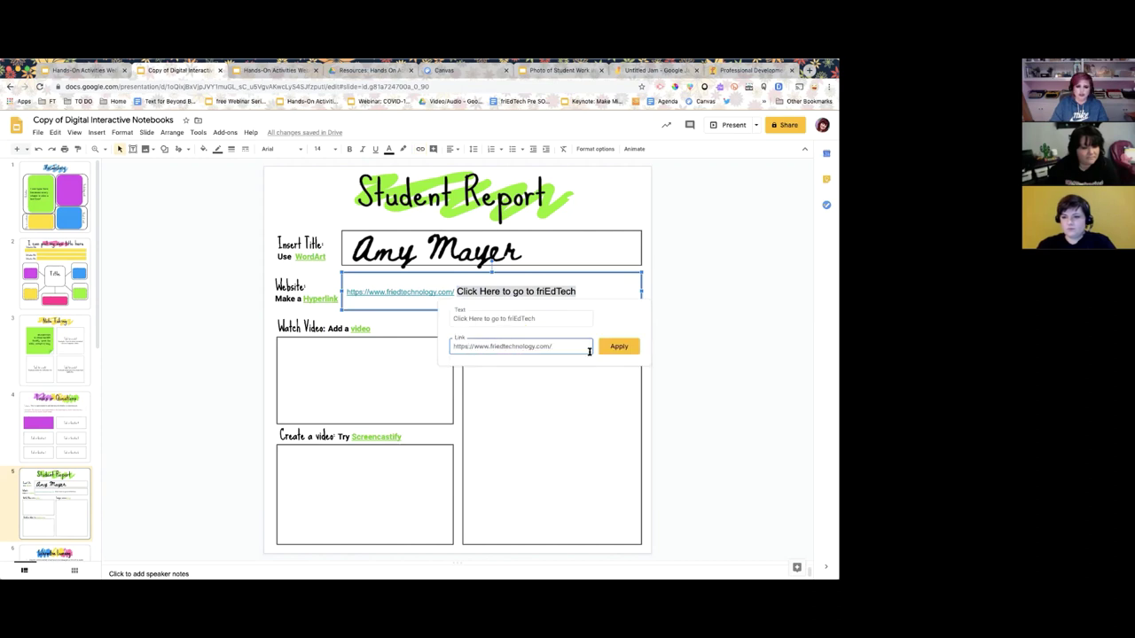
{"action": "left_click", "coordinate": [619, 347]}
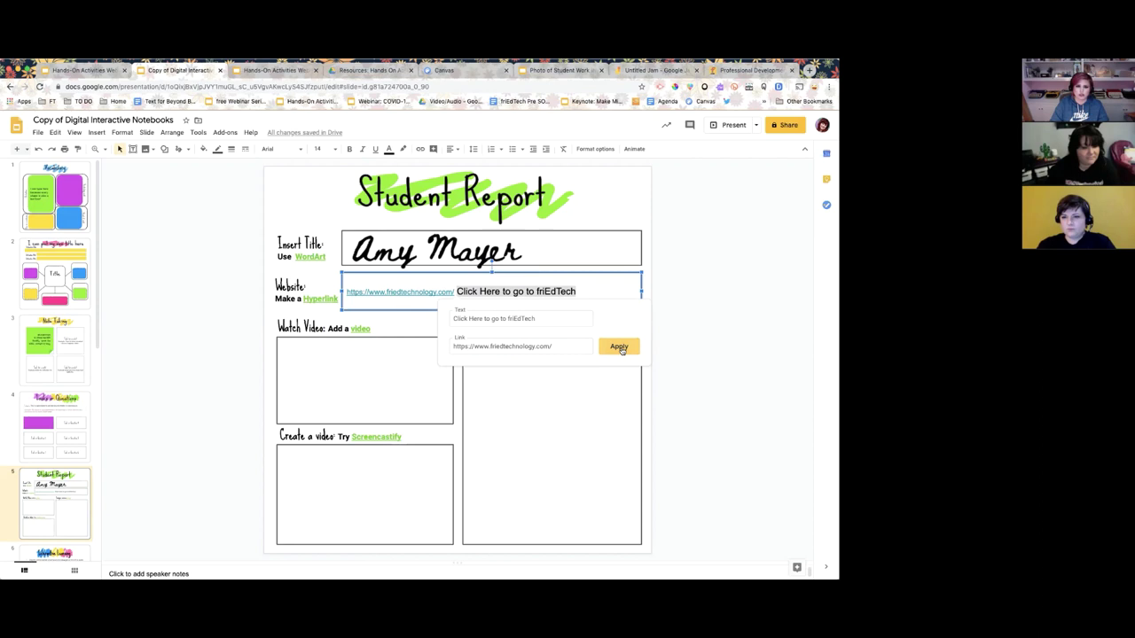
{"action": "left_click", "coordinate": [496, 292]}
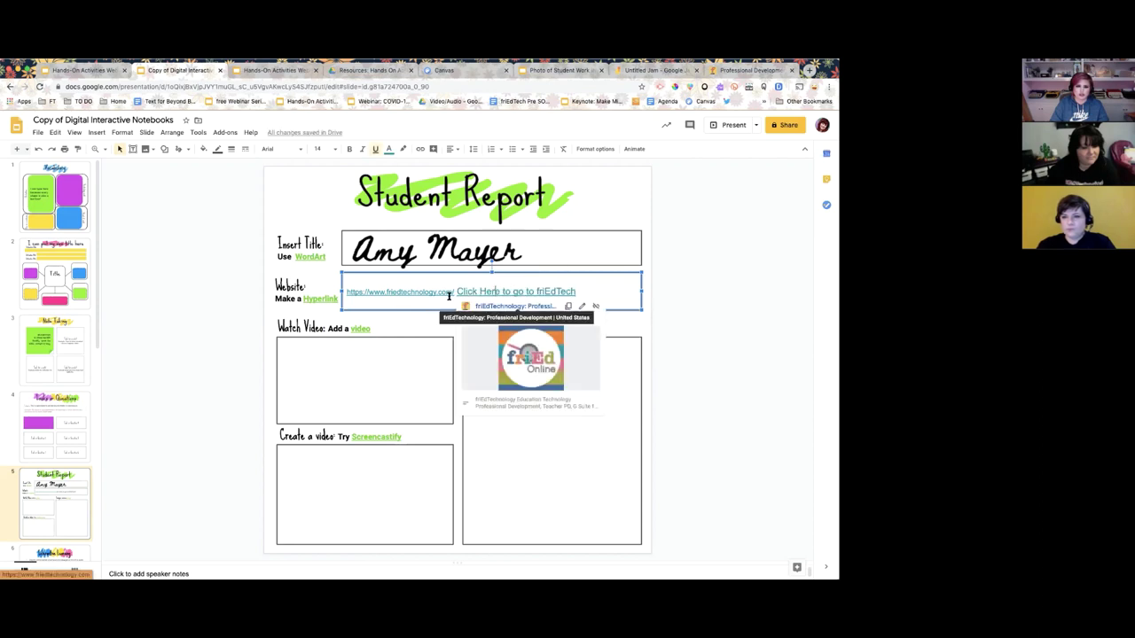
{"action": "left_click_drag", "start_coordinate": [454, 293], "coordinate": [344, 292]}
{"action": "key", "text": "ctrl+c"}
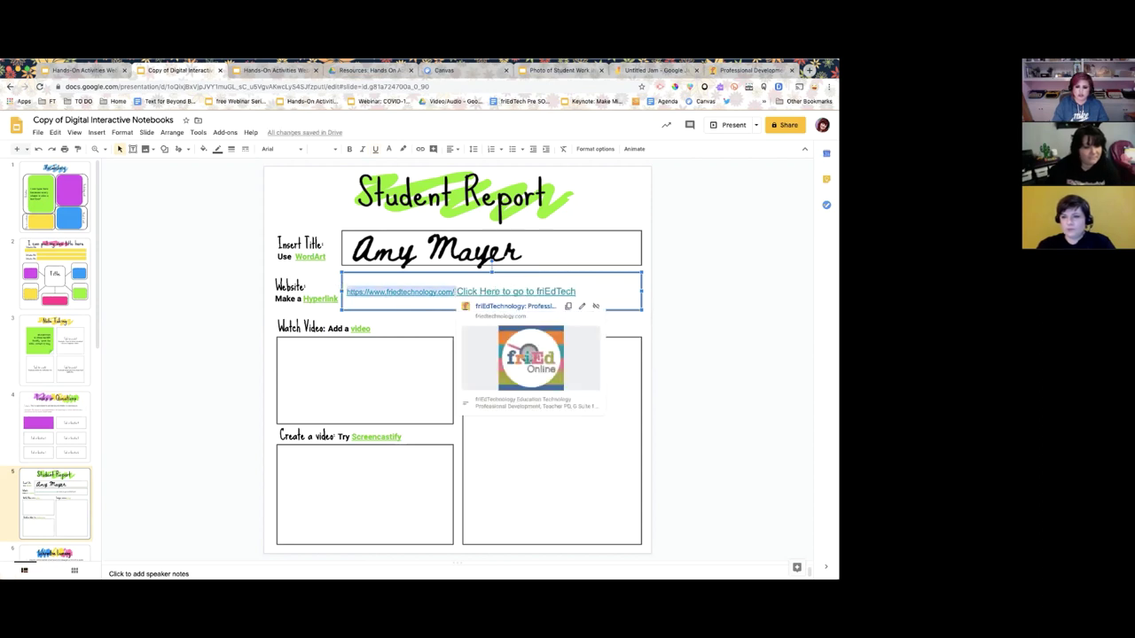
{"action": "key", "text": "BackSpace"}
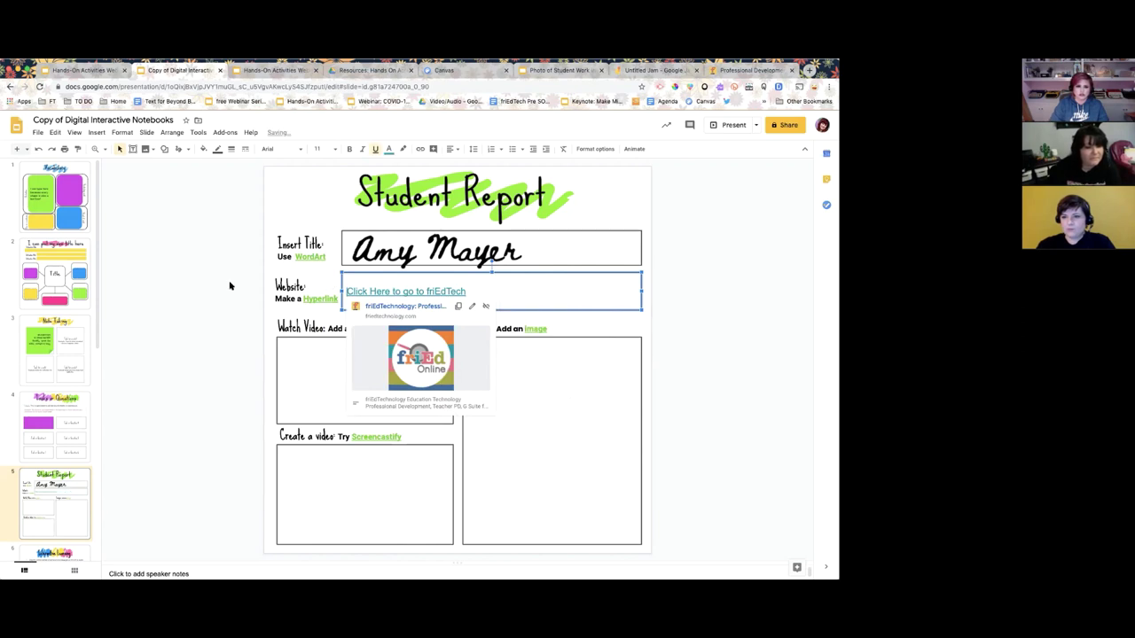
Link the WordArt name in the title box to friedtechnology.com.
{"action": "left_click", "coordinate": [231, 286]}
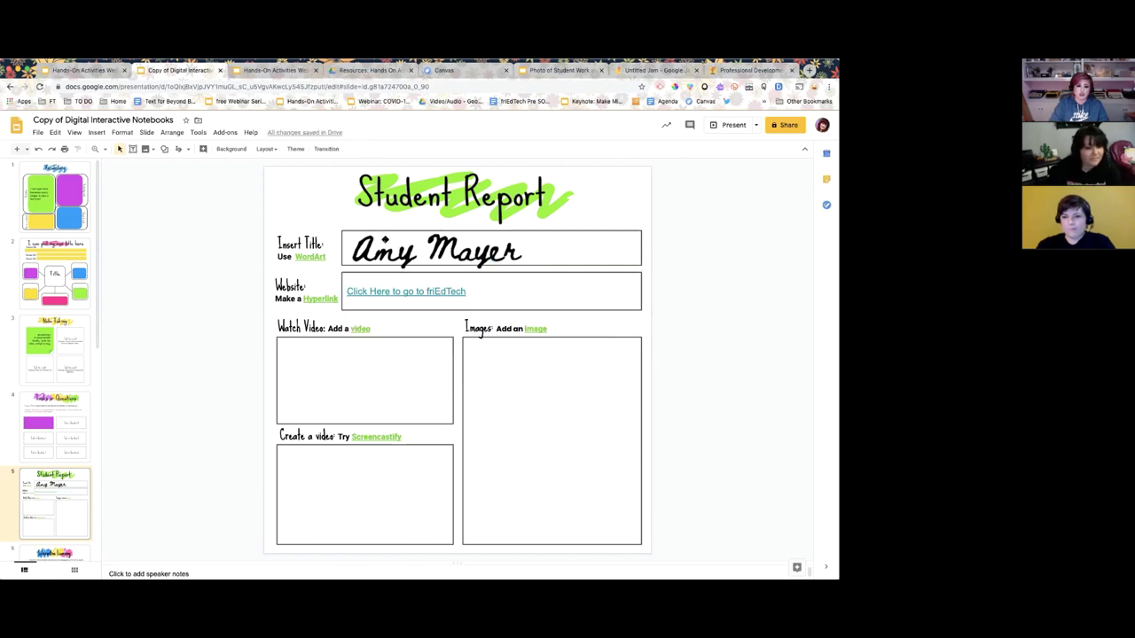
{"action": "left_click", "coordinate": [436, 251]}
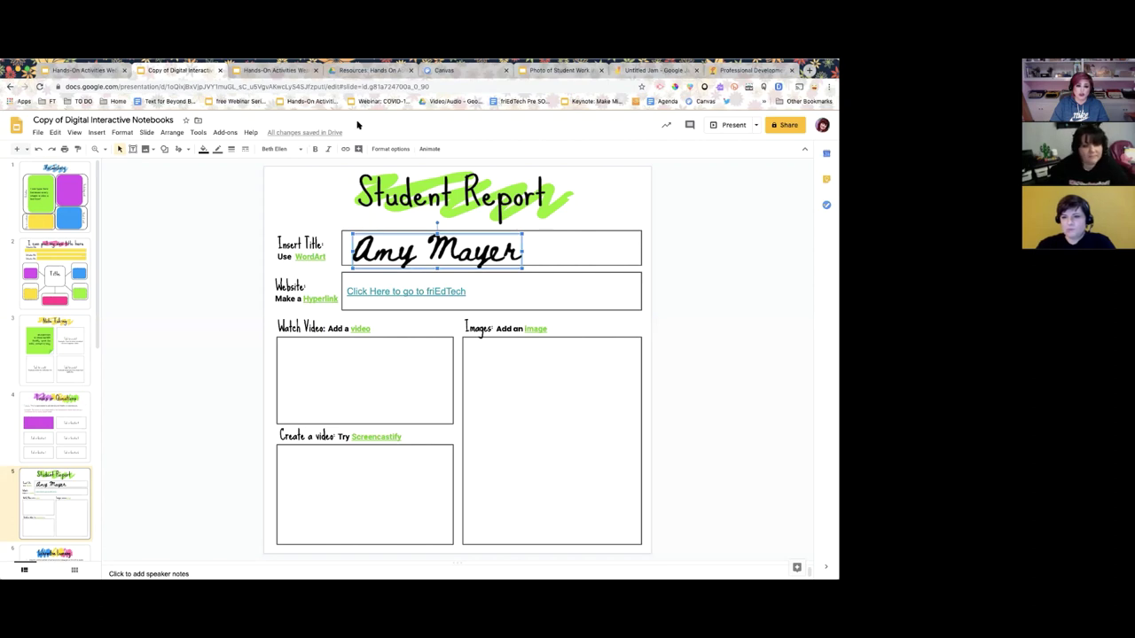
{"action": "left_click", "coordinate": [346, 150]}
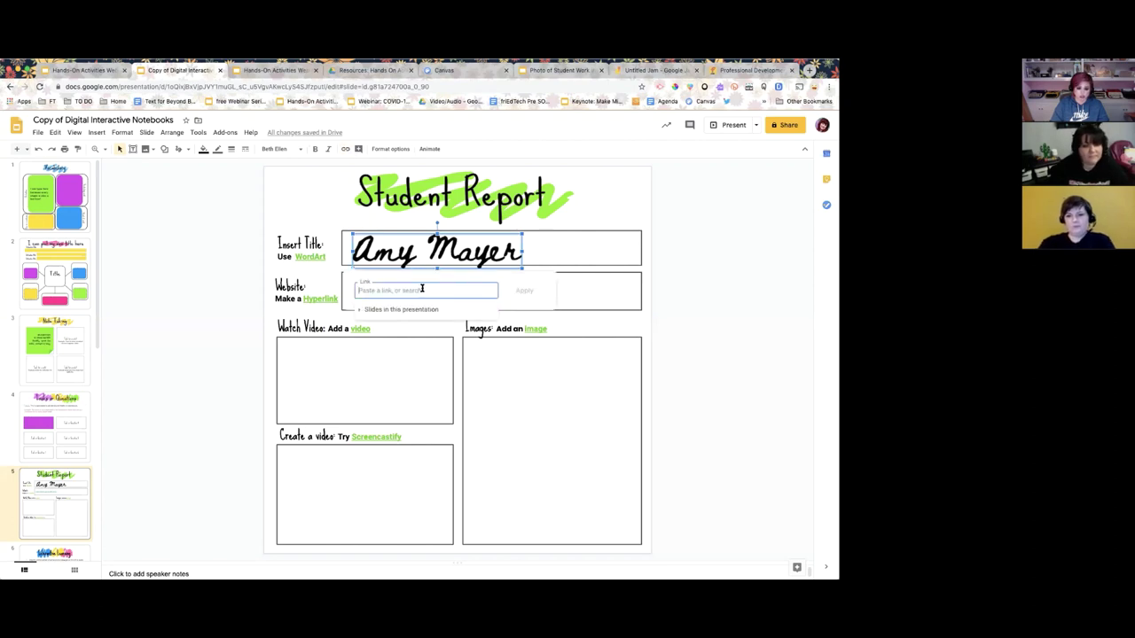
{"action": "key", "text": "ctrl+v"}
{"action": "left_click", "coordinate": [523, 293]}
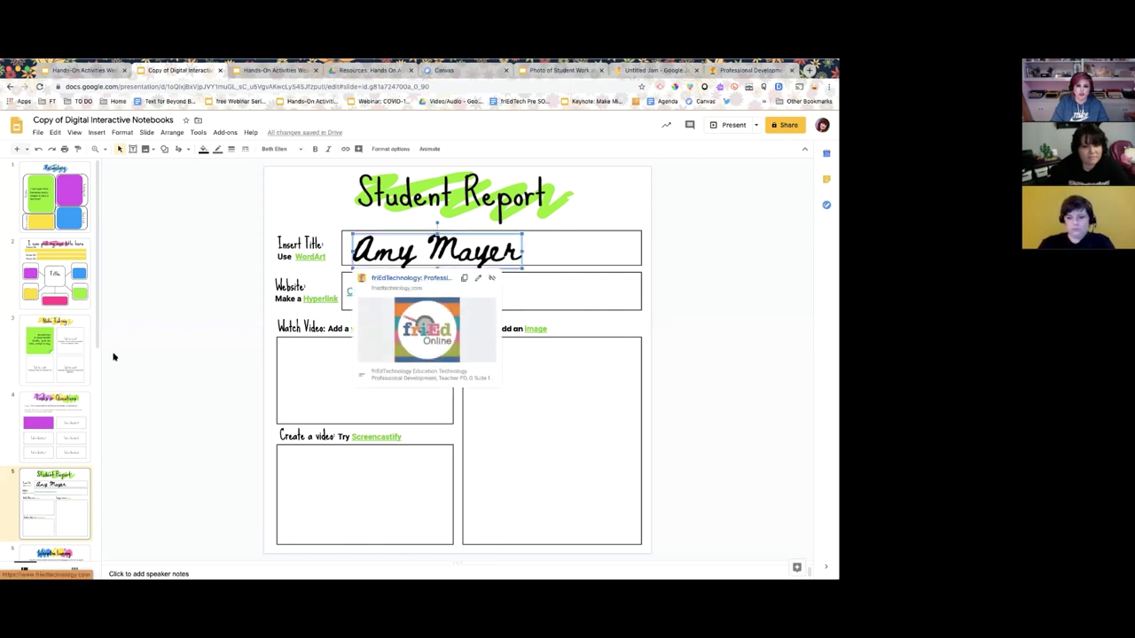
{"action": "left_click", "coordinate": [350, 433]}
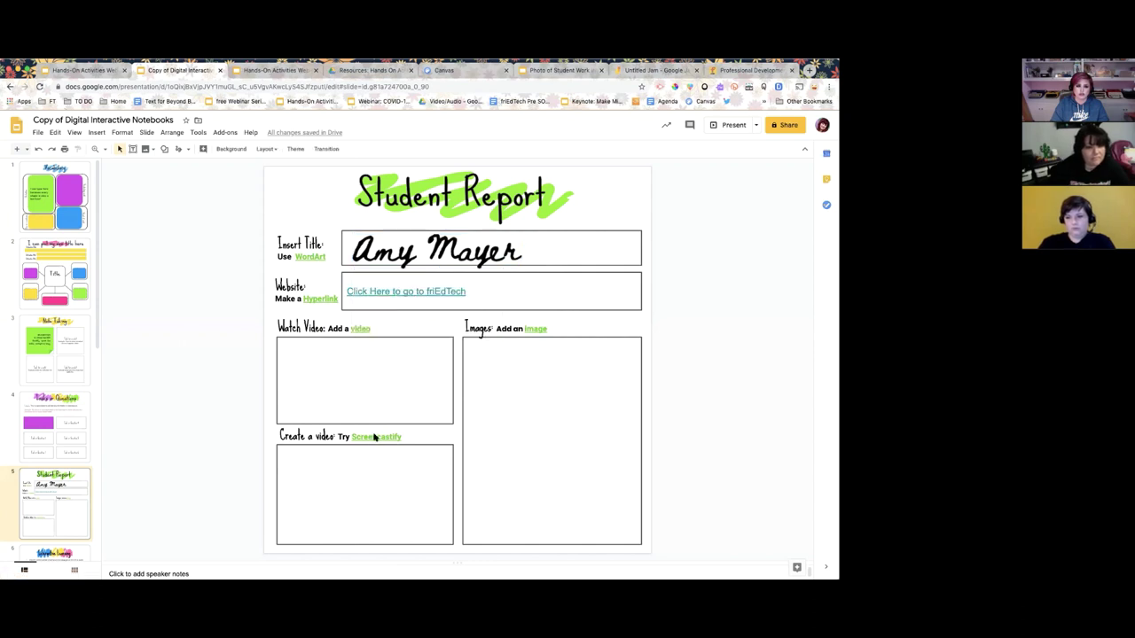
Look over the empty Watch Video box, then open the Insert menu.
{"action": "left_click", "coordinate": [336, 370]}
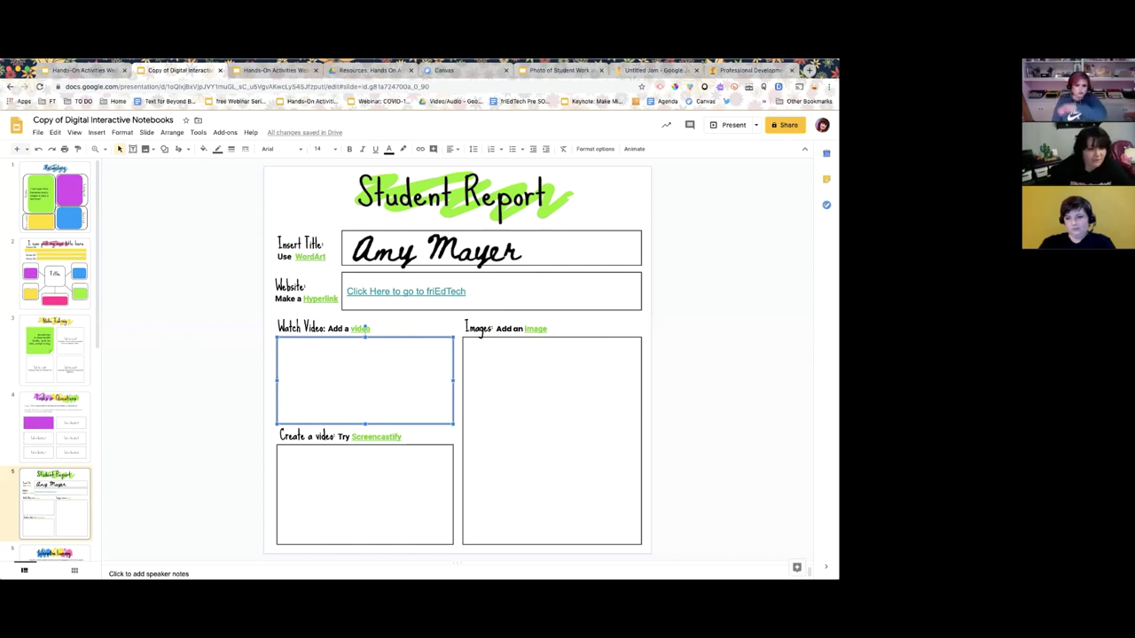
{"action": "left_click", "coordinate": [96, 133]}
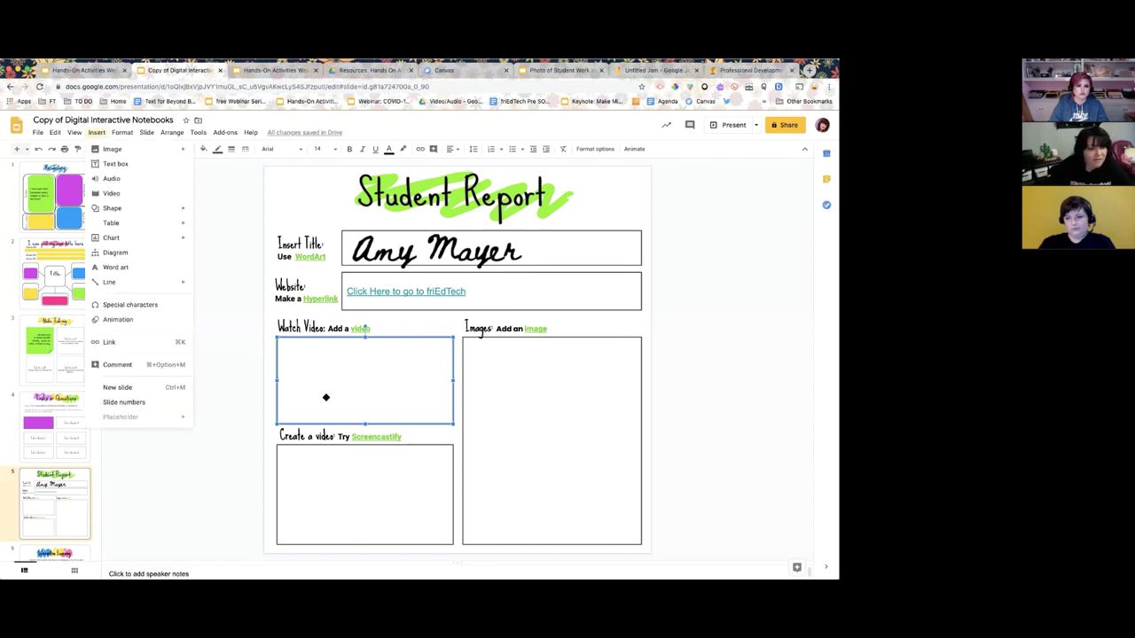
{"action": "left_click", "coordinate": [257, 398]}
{"action": "left_click", "coordinate": [235, 400]}
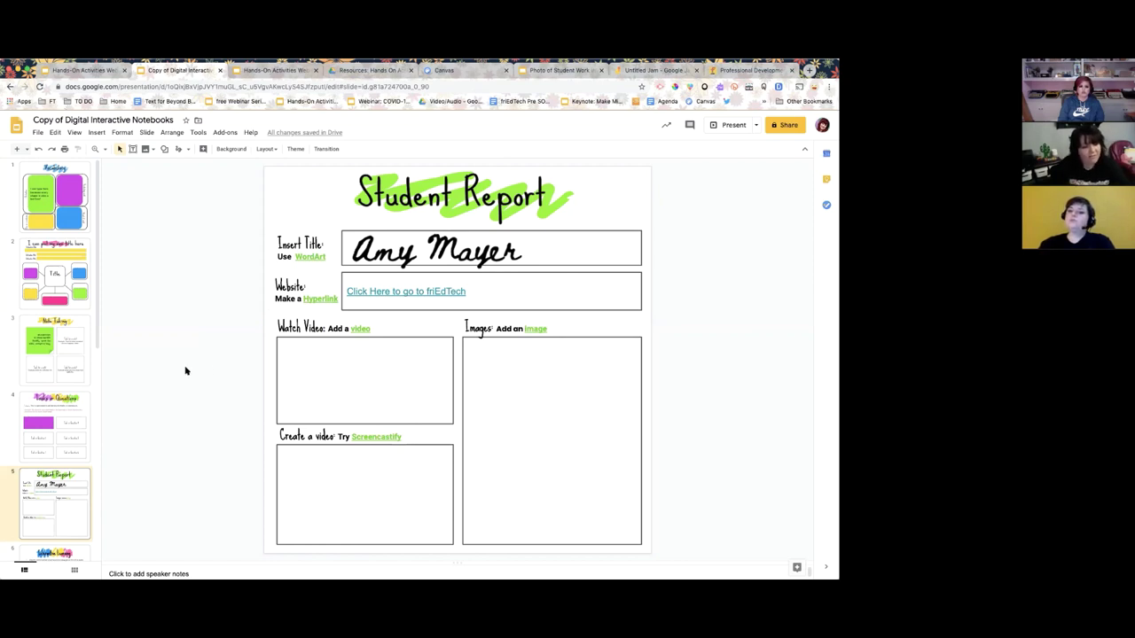
{"action": "left_click", "coordinate": [311, 386]}
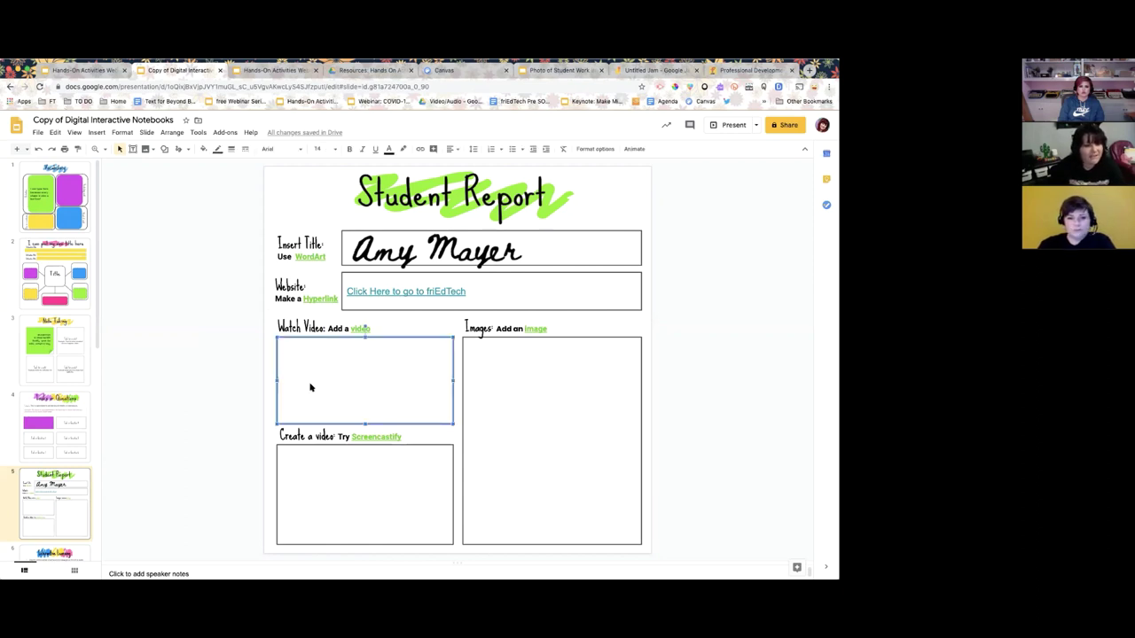
{"action": "left_click", "coordinate": [243, 386]}
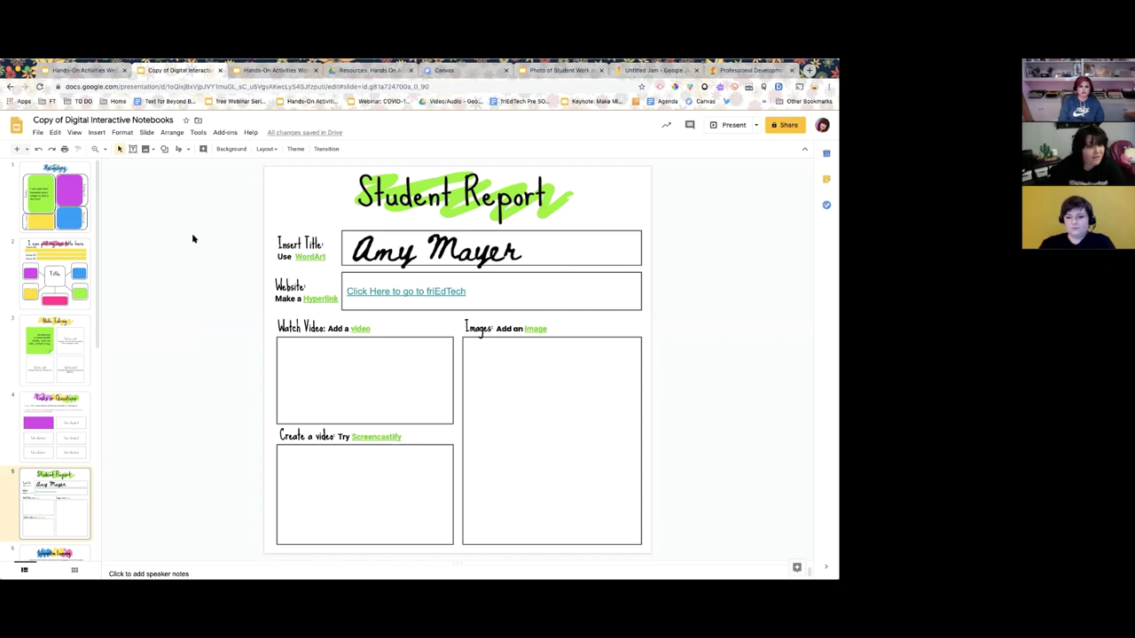
{"action": "left_click", "coordinate": [96, 133]}
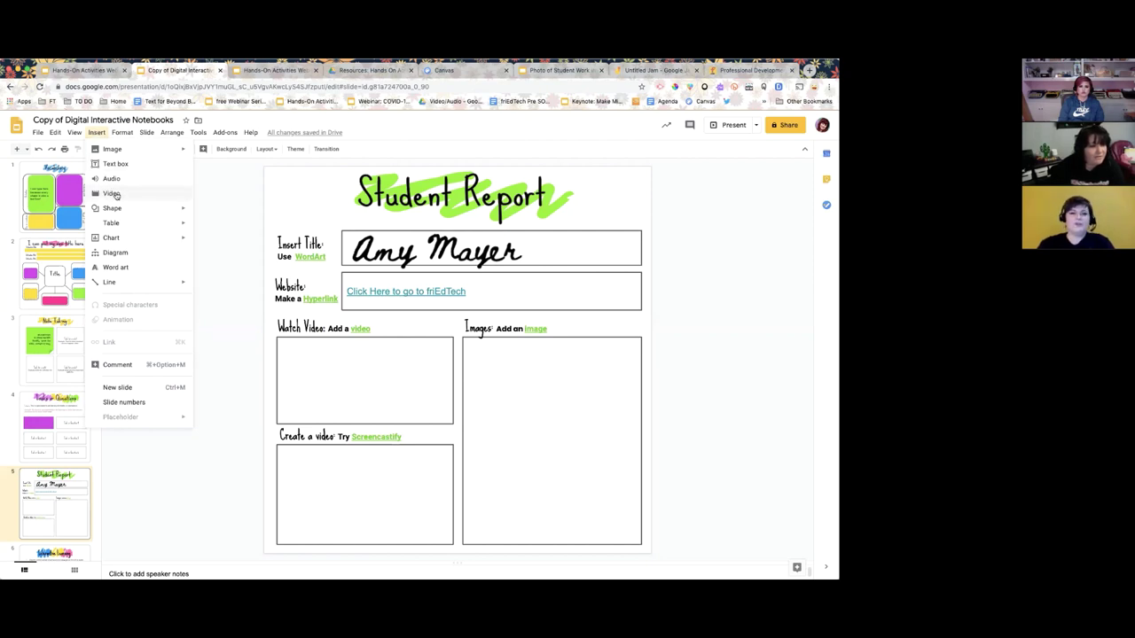
{"action": "left_click", "coordinate": [113, 194]}
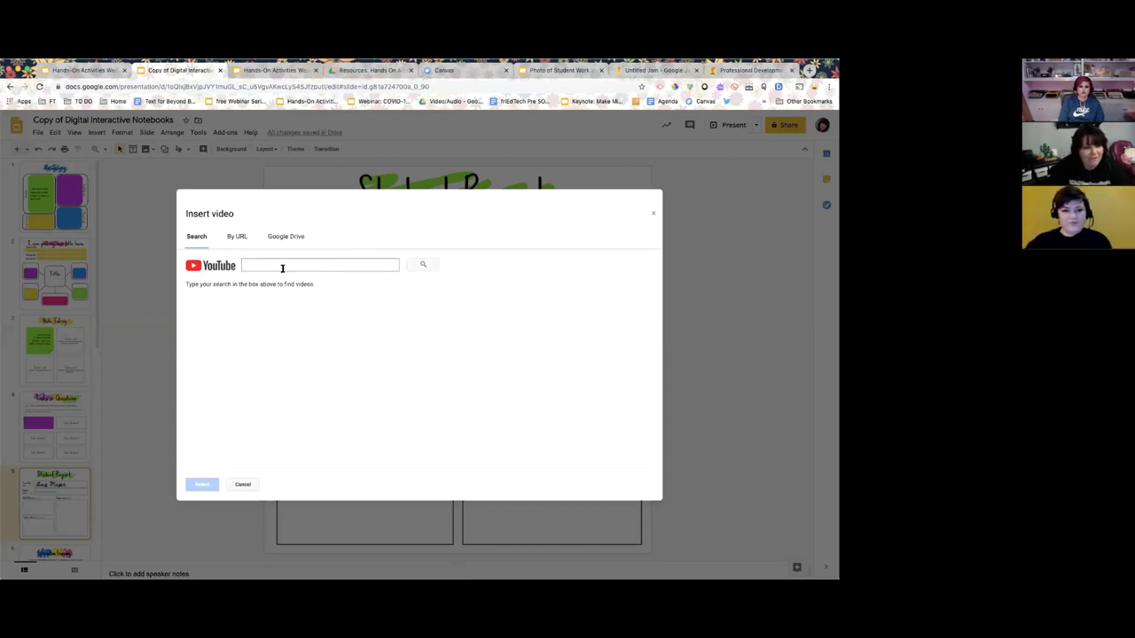
{"action": "type", "text": "9"}
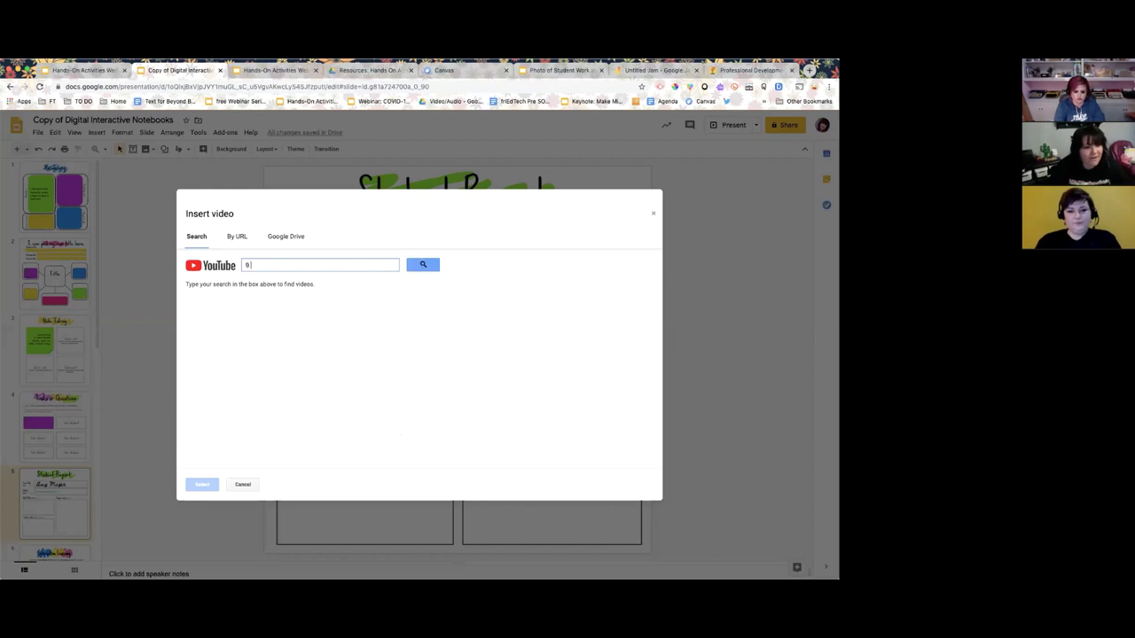
{"action": "type", "text": " times tables"}
{"action": "key", "text": "Return"}
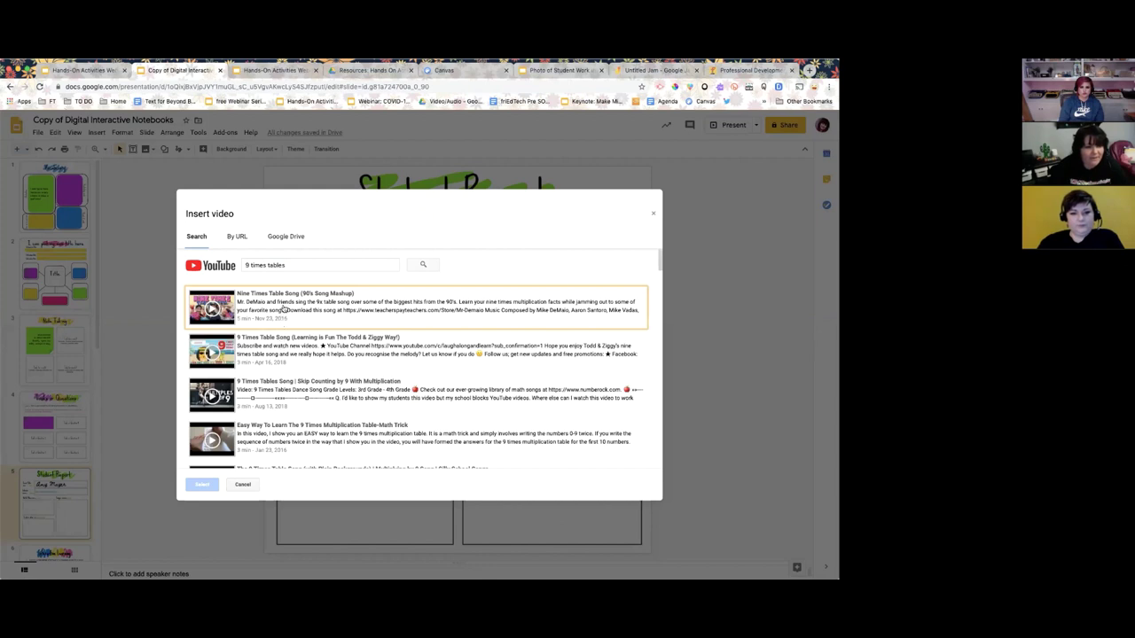
{"action": "left_click", "coordinate": [284, 308]}
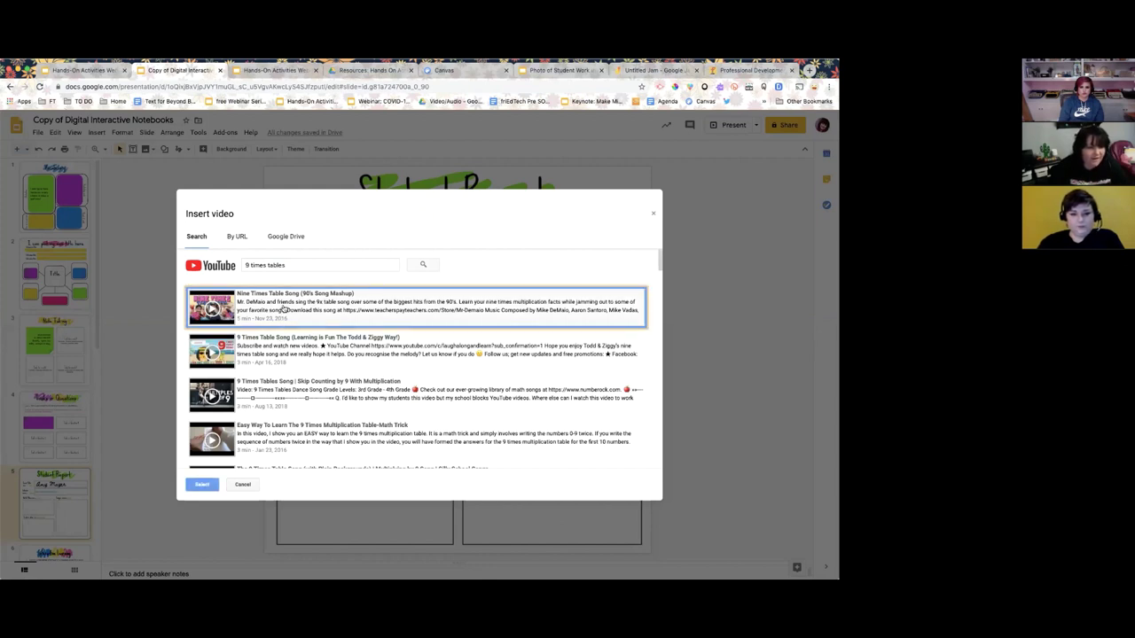
{"action": "left_click", "coordinate": [293, 237]}
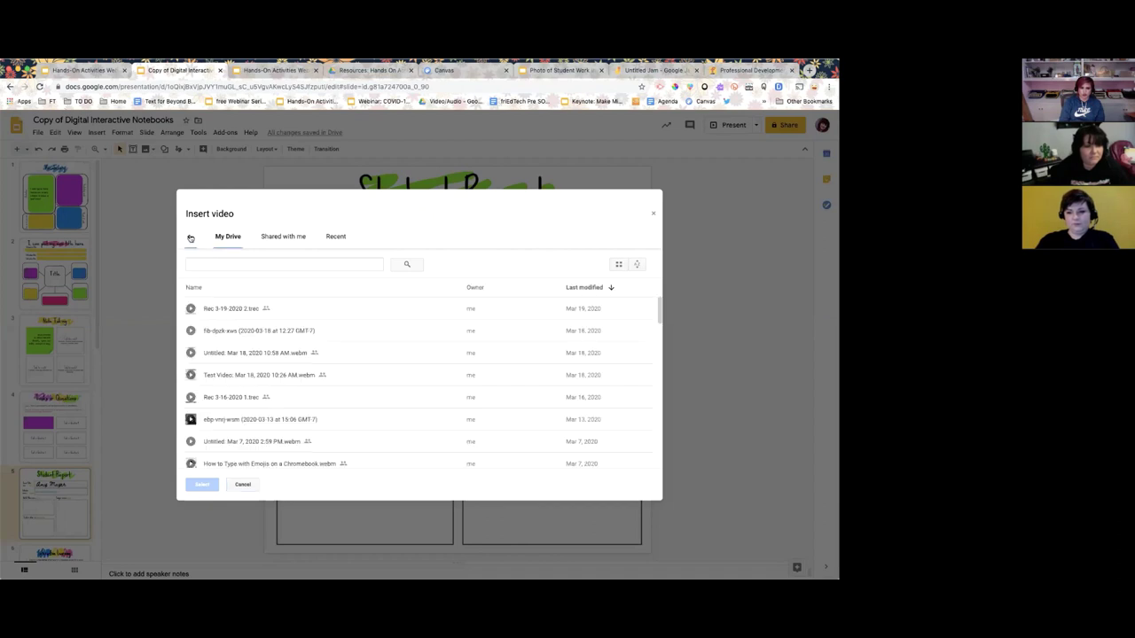
{"action": "left_click", "coordinate": [190, 238]}
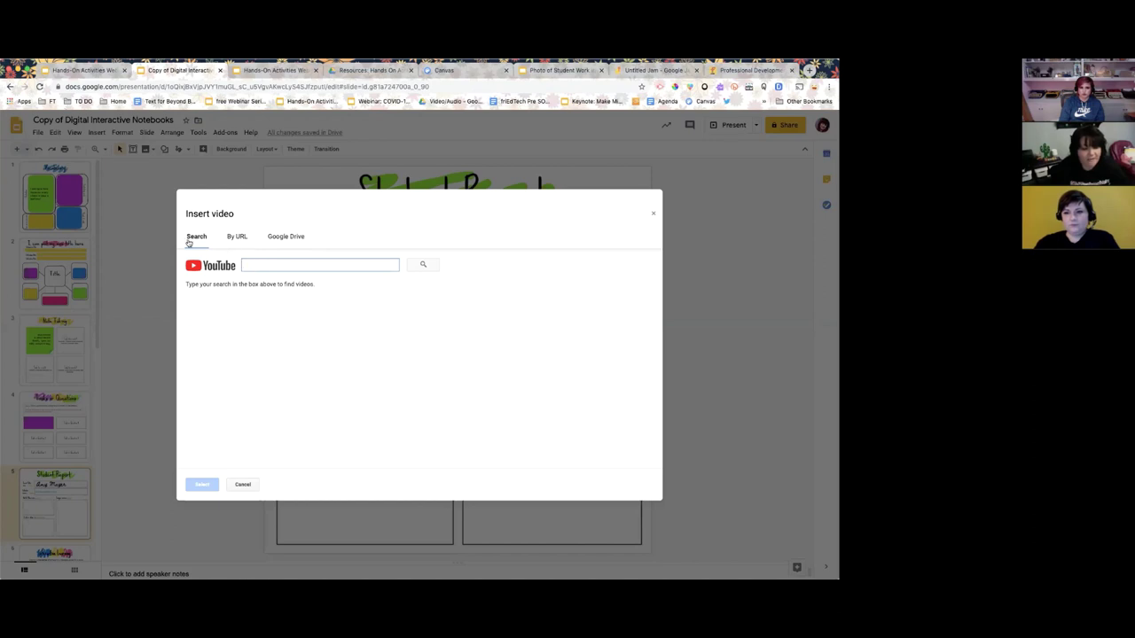
Search YouTube for '9 times table' and insert the Nine Times Table Song (90's Song Mashup) video.
{"action": "type", "text": "9 times"}
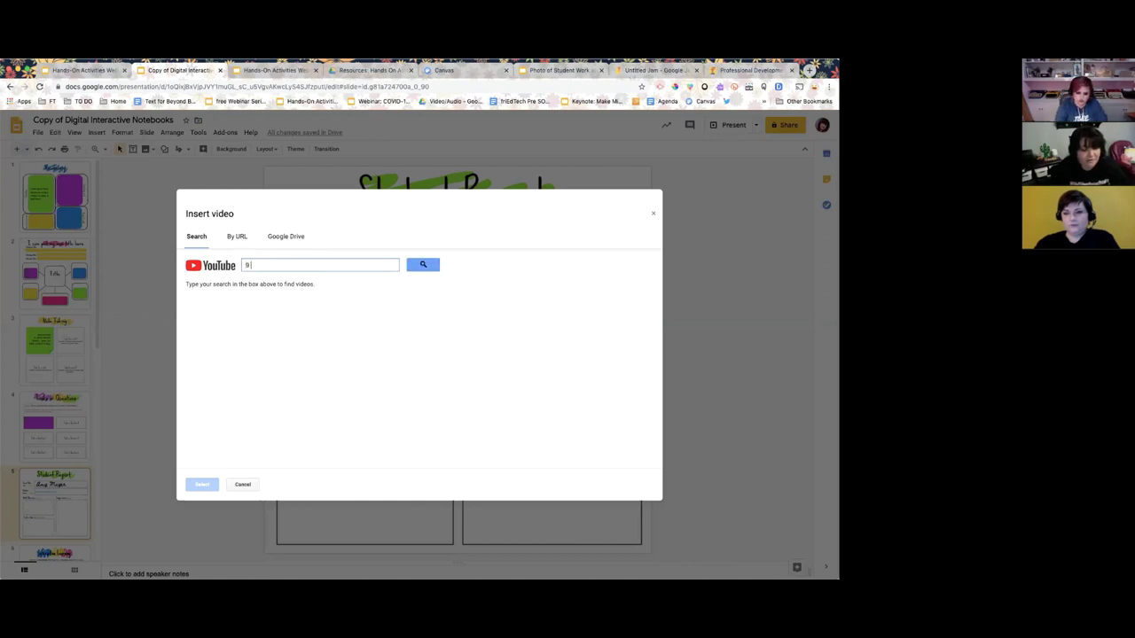
{"action": "key", "text": "Return"}
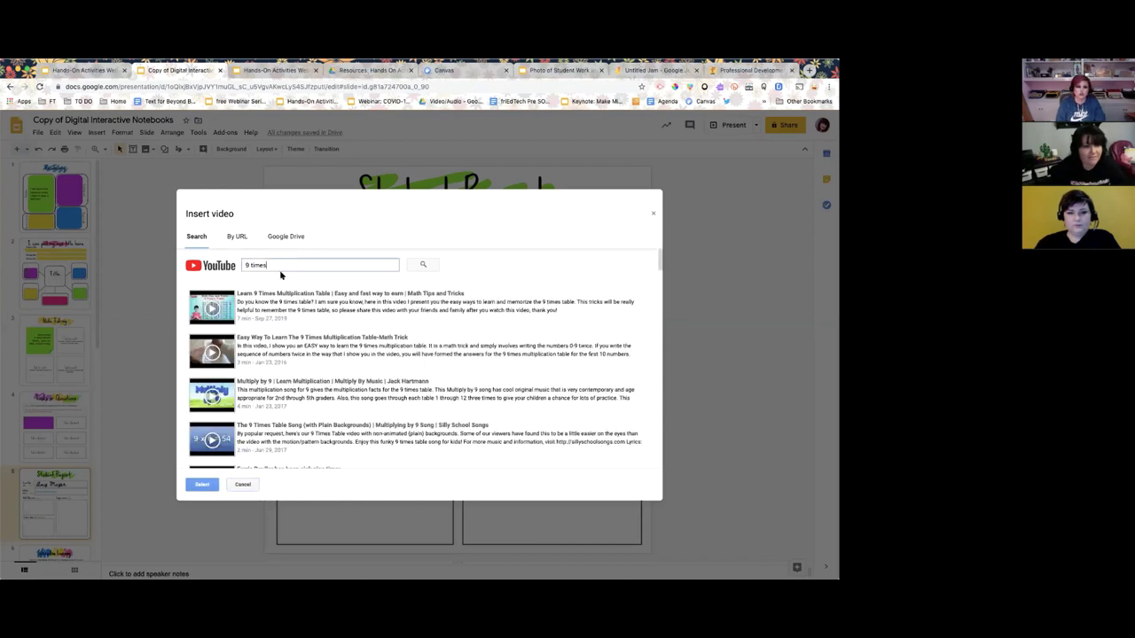
{"action": "type", "text": "table"}
{"action": "key", "text": "Return"}
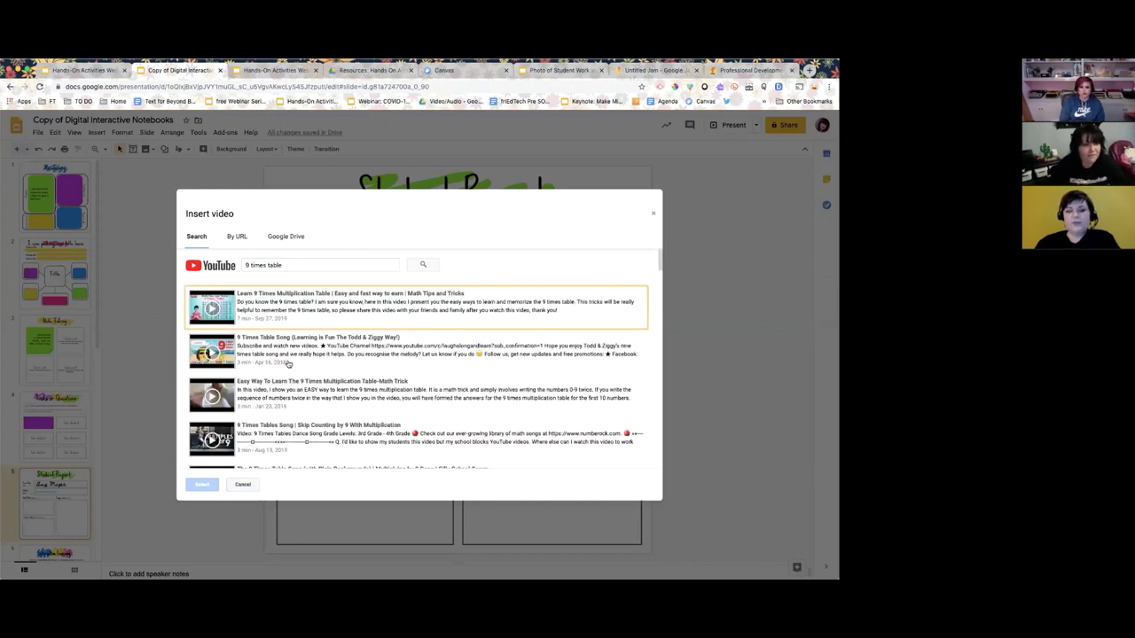
{"action": "left_click", "coordinate": [279, 354]}
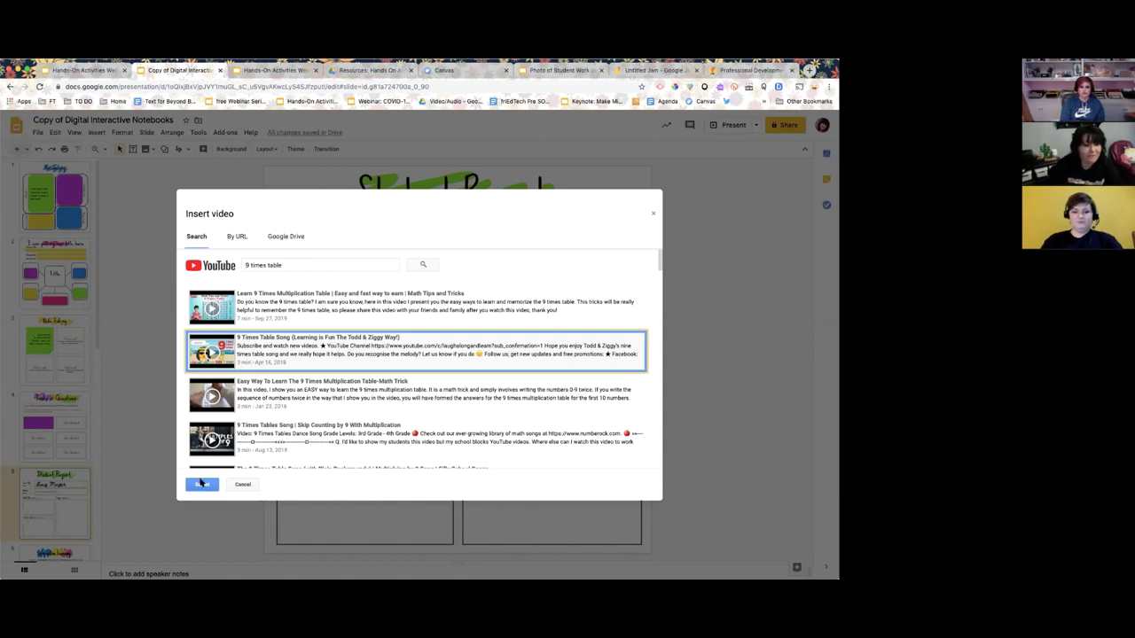
{"action": "scroll", "coordinate": [297, 439], "scroll_direction": "down", "scroll_amount": 2}
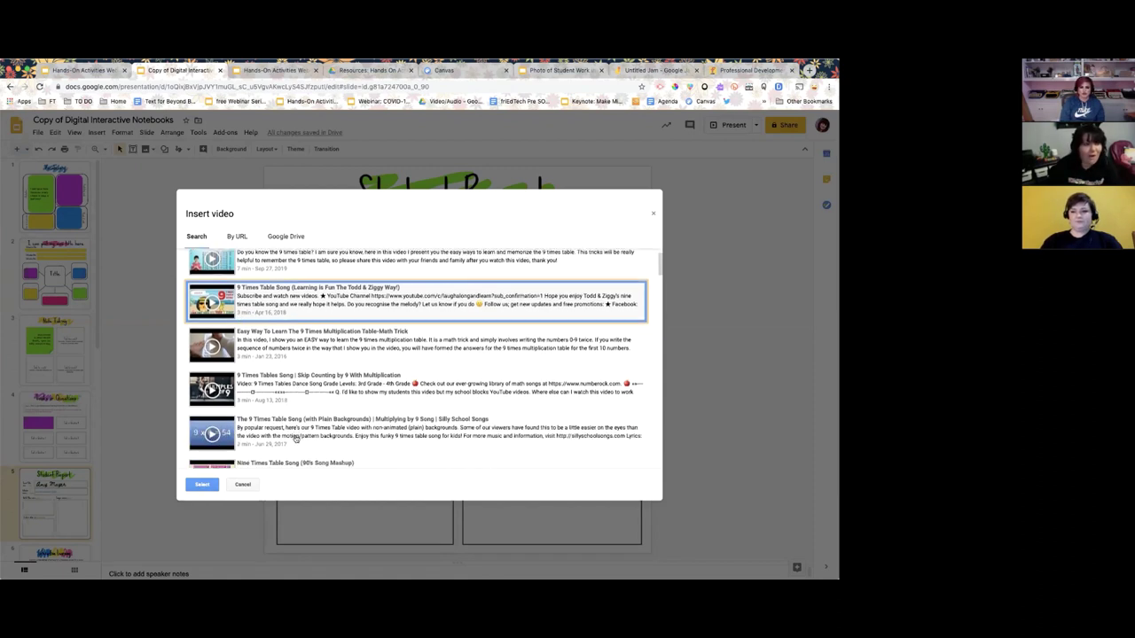
{"action": "scroll", "coordinate": [295, 439], "scroll_direction": "down", "scroll_amount": 1}
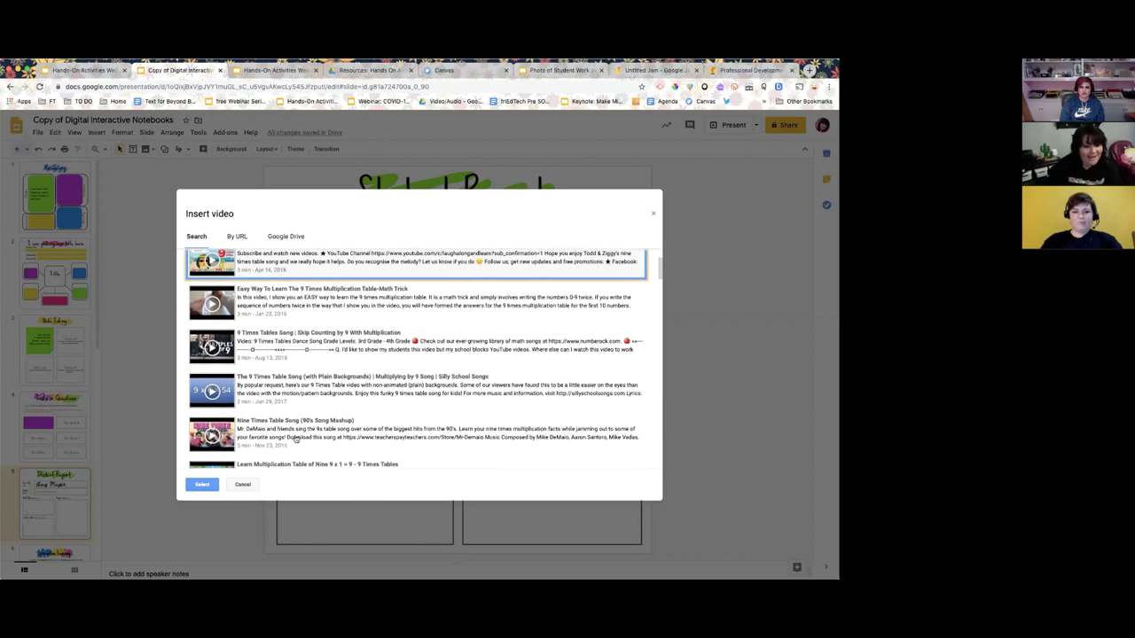
{"action": "left_click", "coordinate": [297, 439]}
{"action": "scroll", "coordinate": [222, 448], "scroll_direction": "down", "scroll_amount": 3}
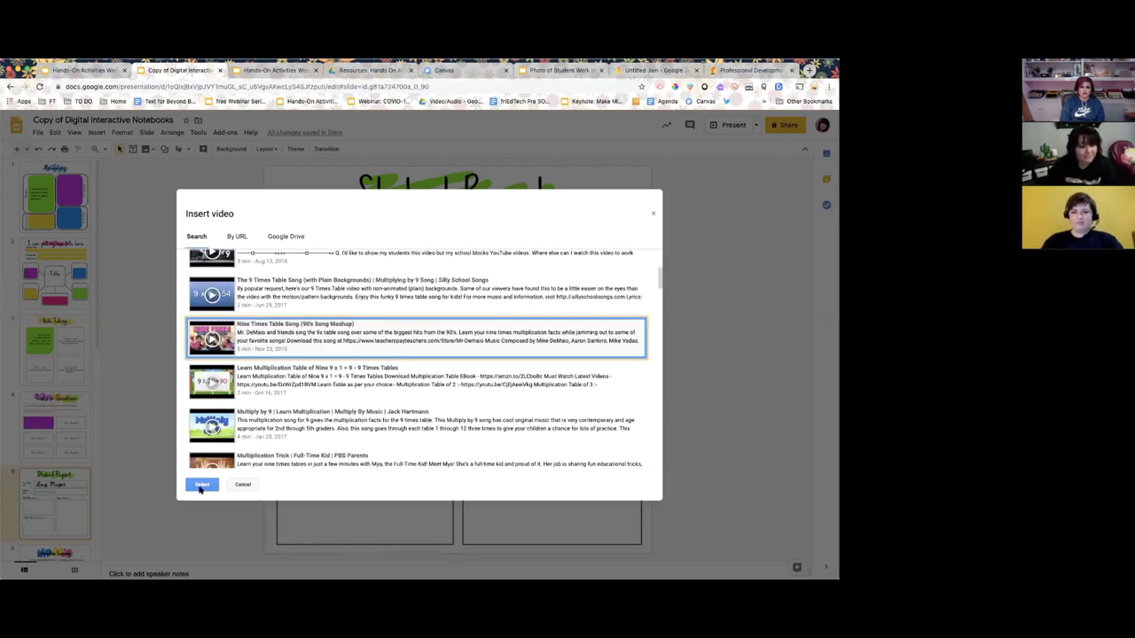
{"action": "left_click", "coordinate": [202, 485]}
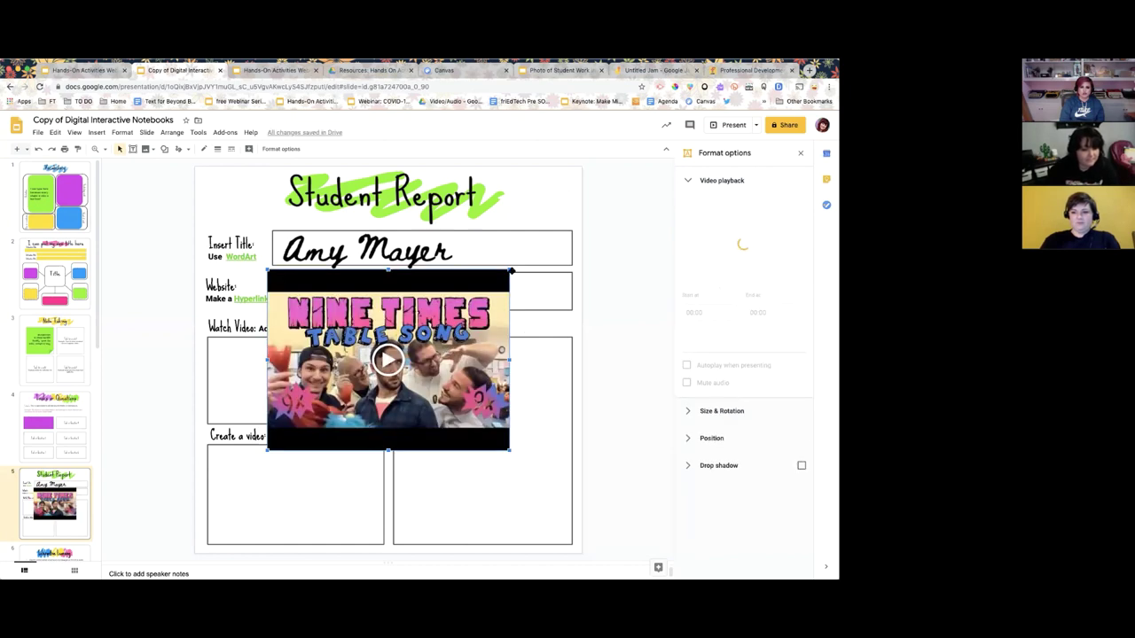
Shrink the video and move it to fit inside the Watch Video box.
{"action": "left_click_drag", "start_coordinate": [511, 271], "coordinate": [383, 364]}
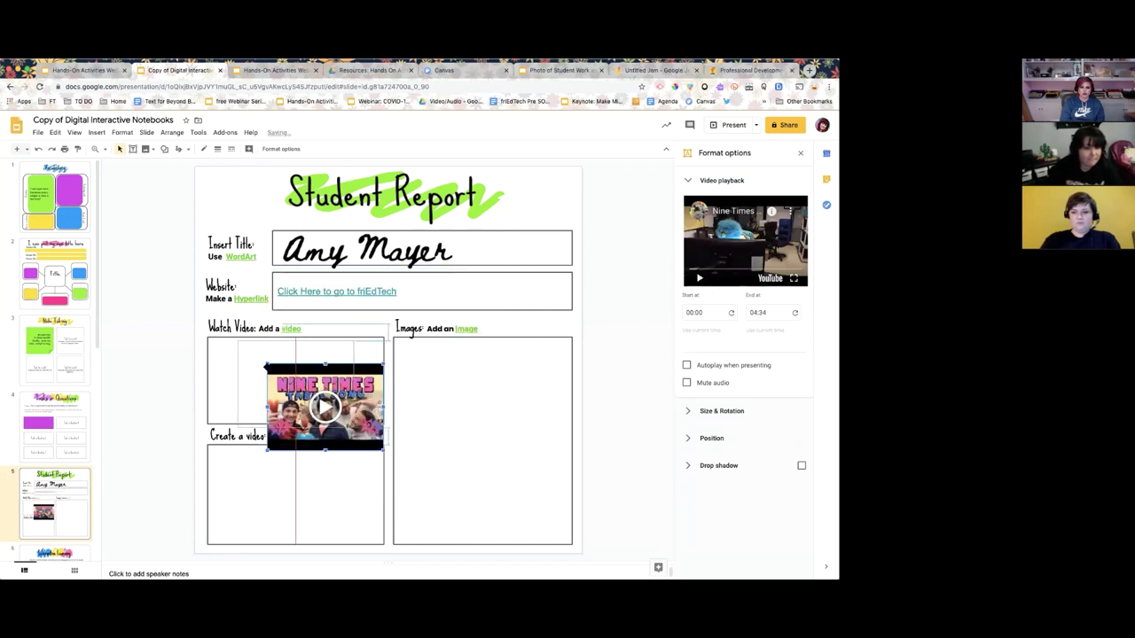
{"action": "left_click_drag", "start_coordinate": [266, 371], "coordinate": [227, 344]}
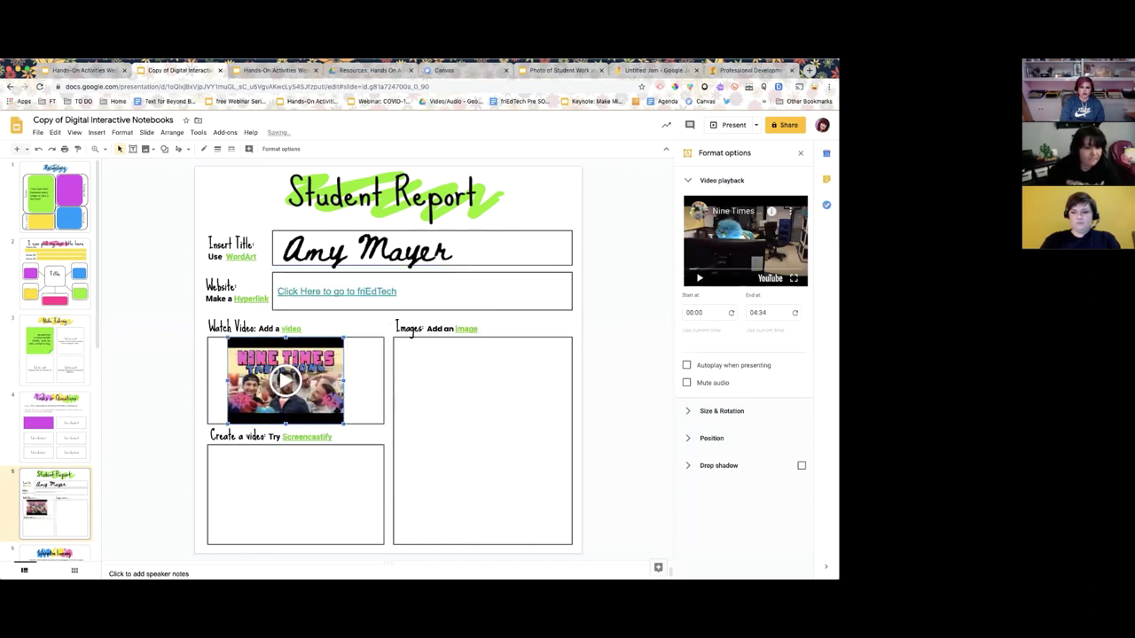
{"action": "left_click_drag", "start_coordinate": [343, 424], "coordinate": [345, 379]}
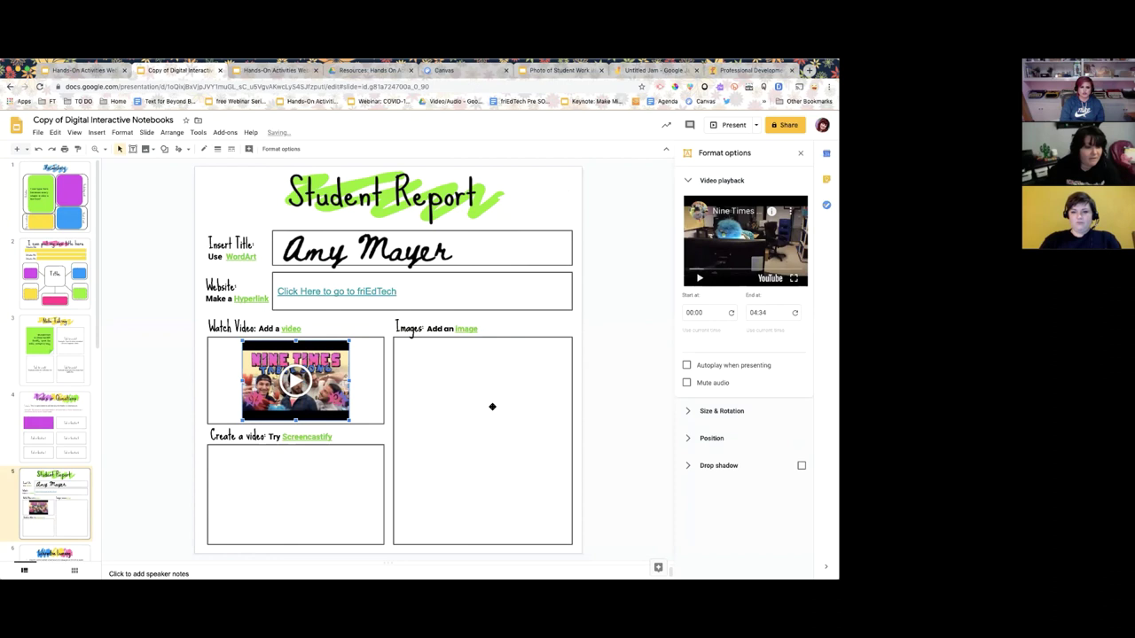
{"action": "left_click", "coordinate": [610, 413]}
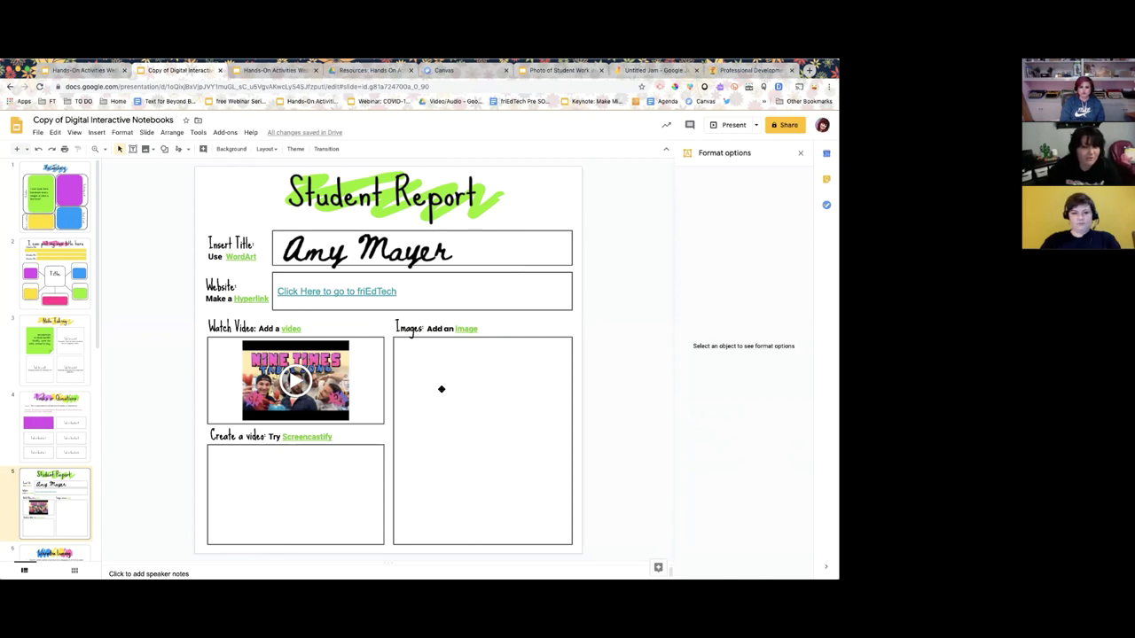
Close the format options panel on the Student Report slide.
{"action": "scroll", "coordinate": [55, 461], "scroll_direction": "down", "scroll_amount": 3}
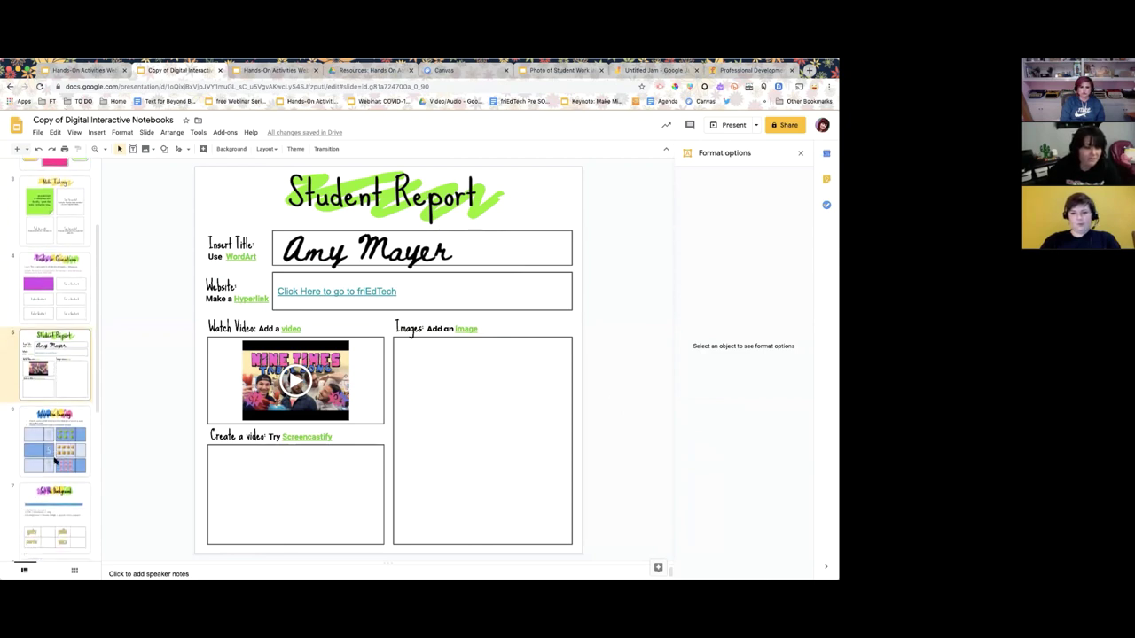
{"action": "scroll", "coordinate": [55, 460], "scroll_direction": "down", "scroll_amount": 1}
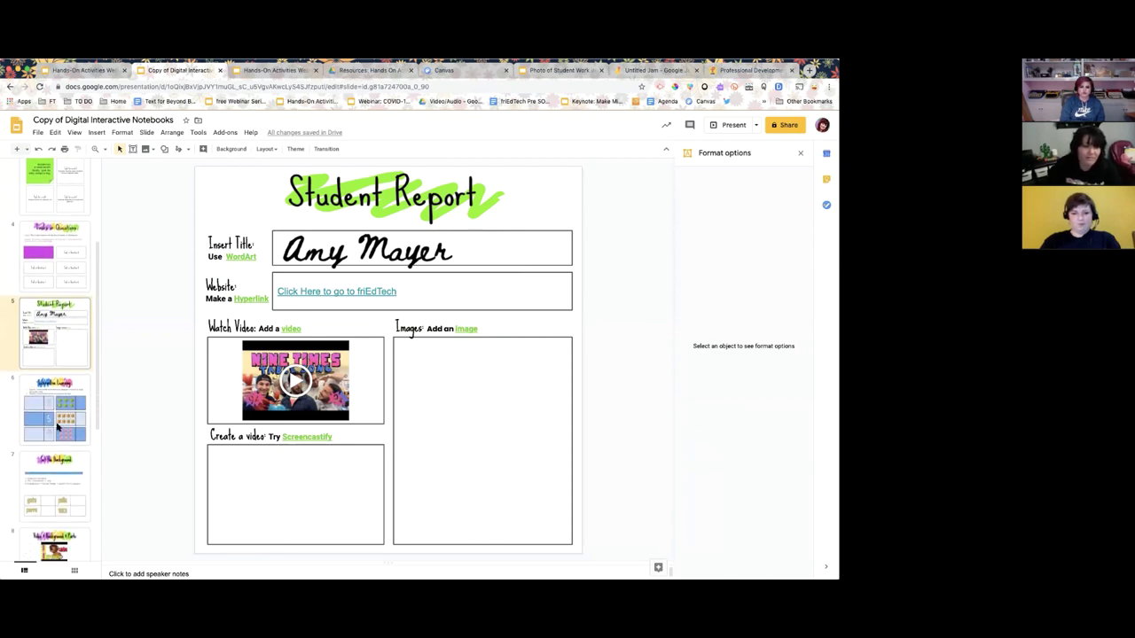
{"action": "left_click", "coordinate": [60, 432]}
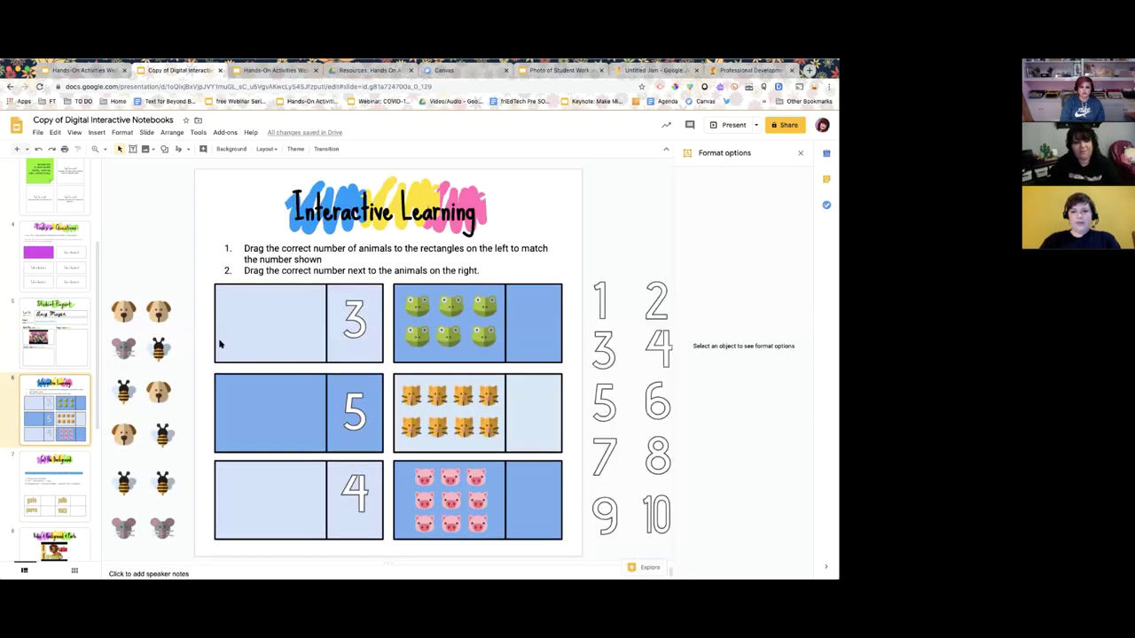
{"action": "left_click", "coordinate": [40, 357]}
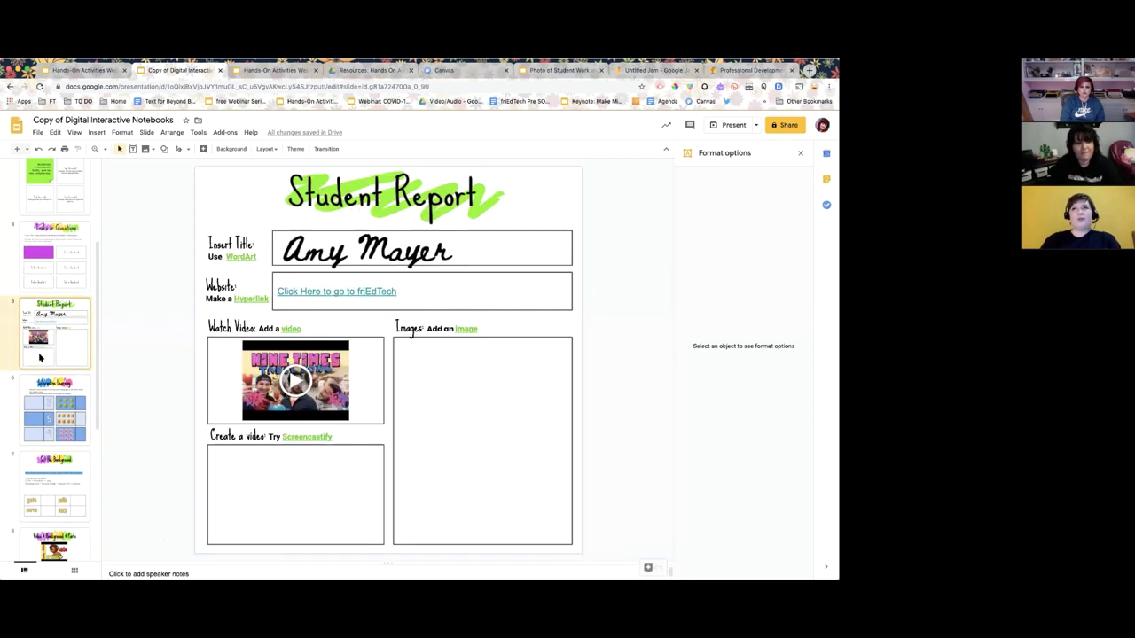
{"action": "left_click", "coordinate": [801, 153]}
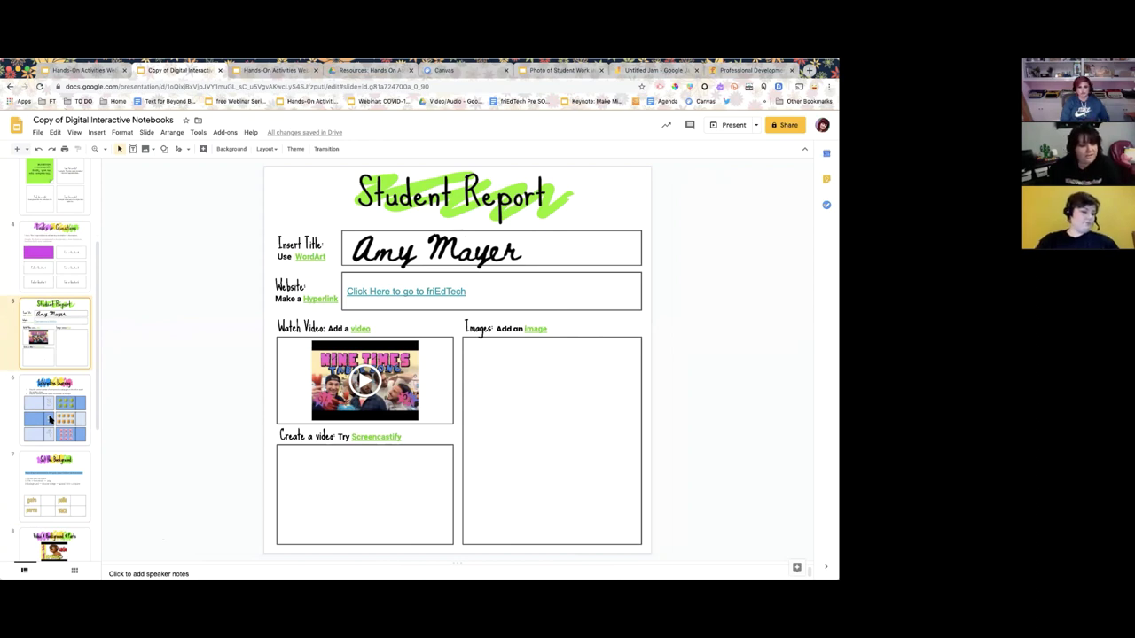
Go to the Interactive Learning slide and check its top-left rectangle.
{"action": "left_click", "coordinate": [53, 421]}
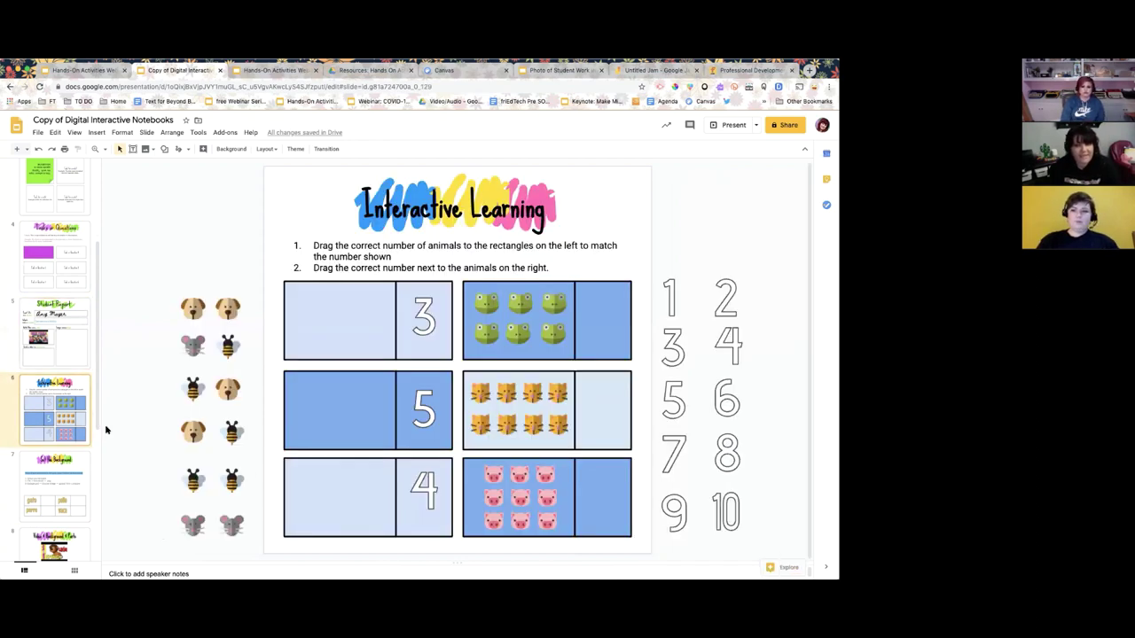
{"action": "left_click", "coordinate": [357, 336]}
{"action": "left_click", "coordinate": [257, 348]}
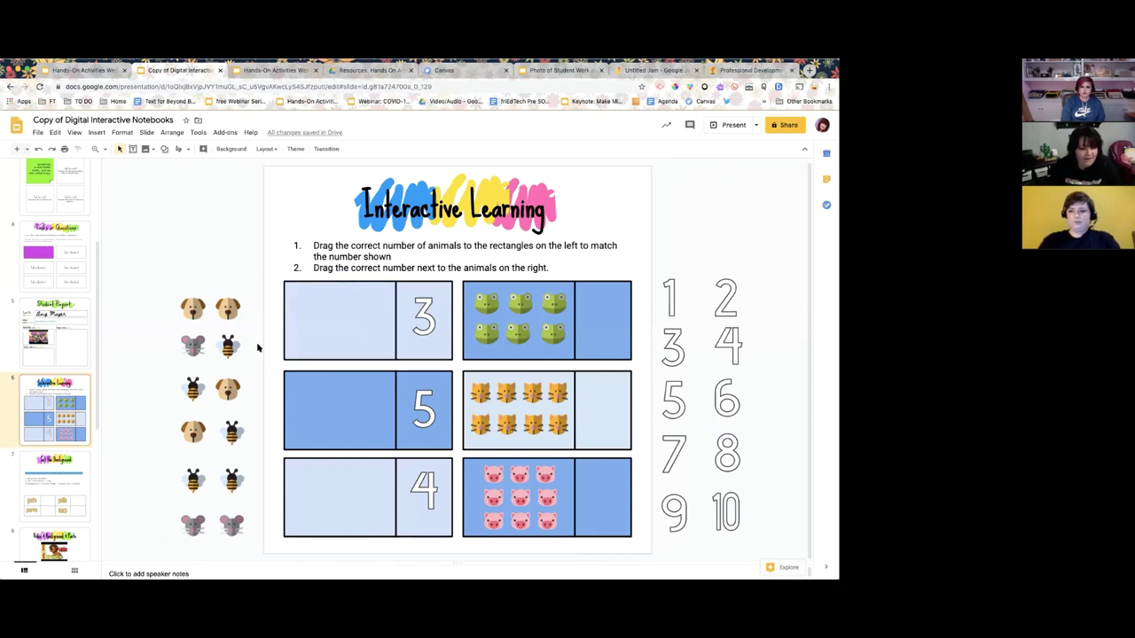